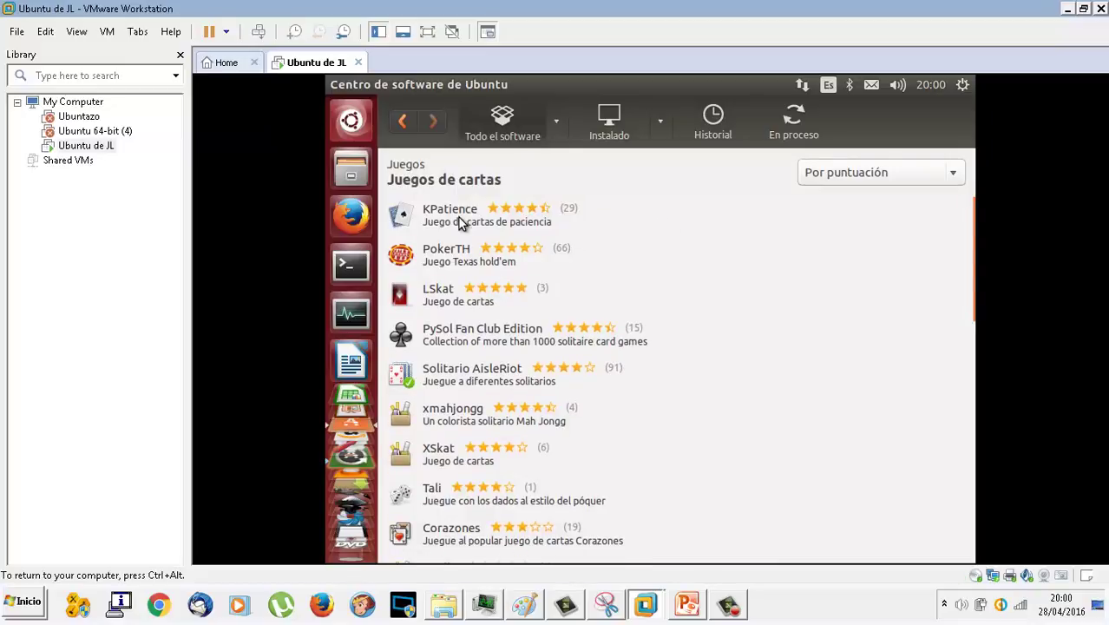
Step: Install KPatience from the Juegos de cartas list and return to the Juegos category overview
left_click(459, 223)
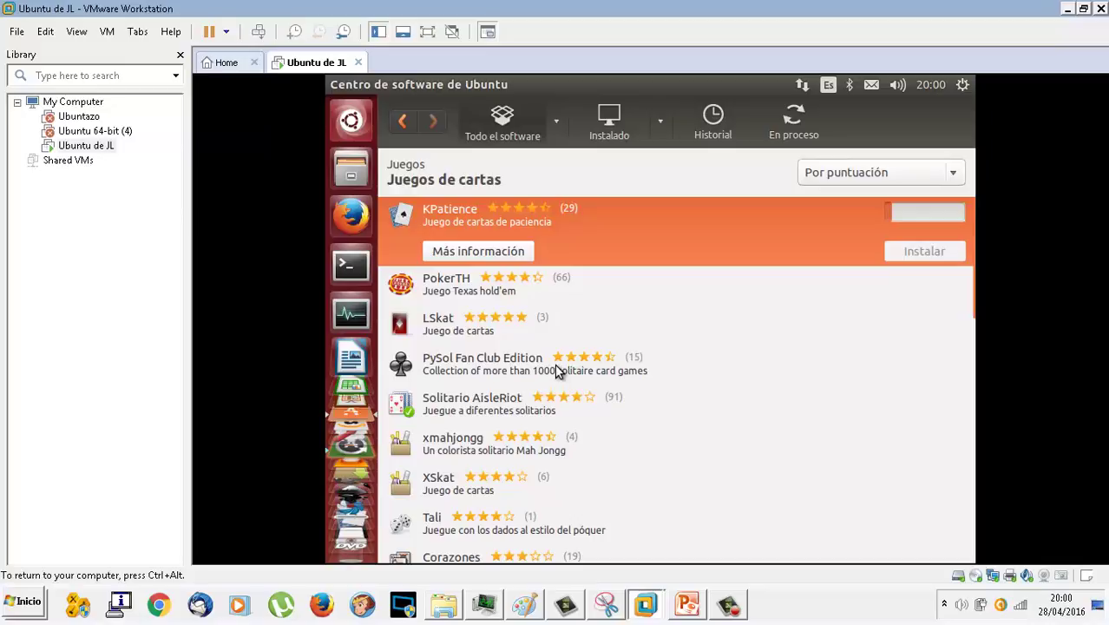
left_click(404, 123)
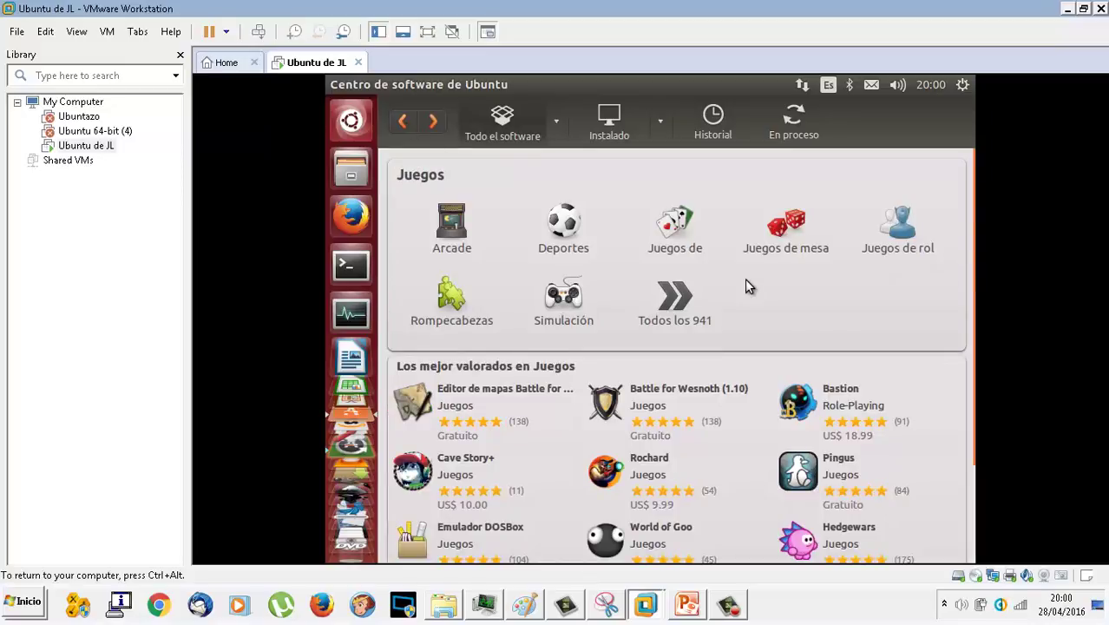
Step: Install gbrainy from the Rompecabezas category, authenticating with the account password
left_click(434, 298)
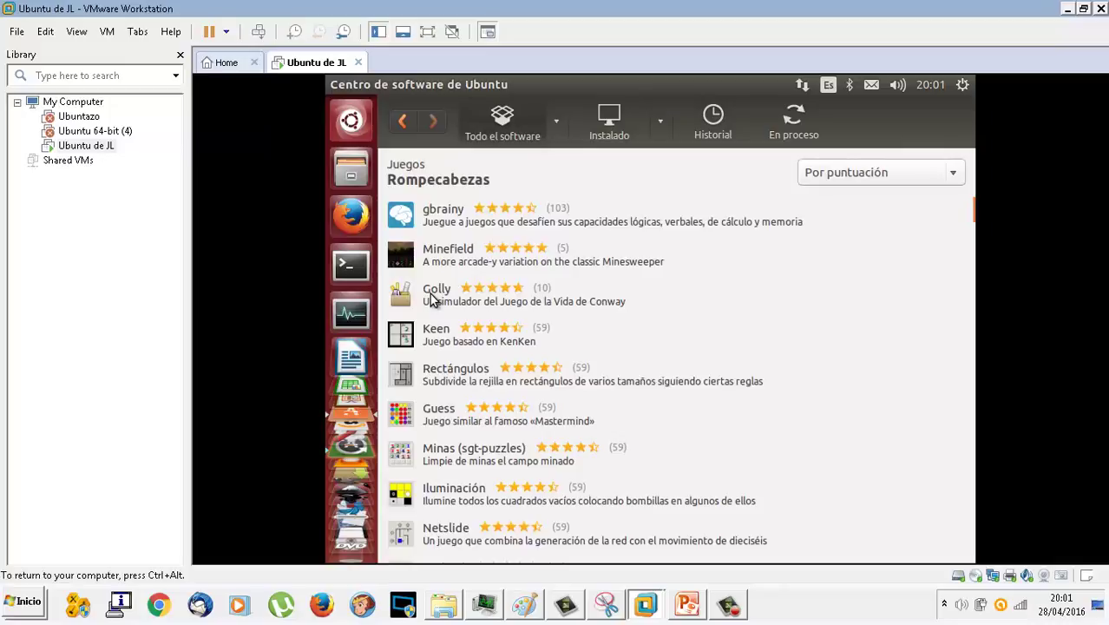
left_click(458, 214)
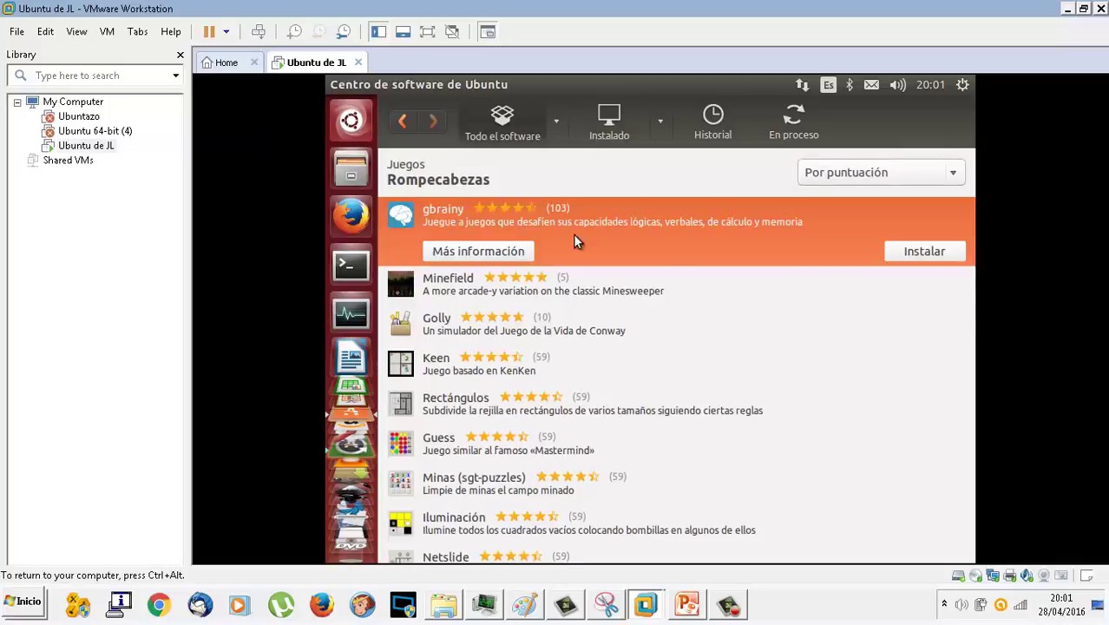
left_click(901, 251)
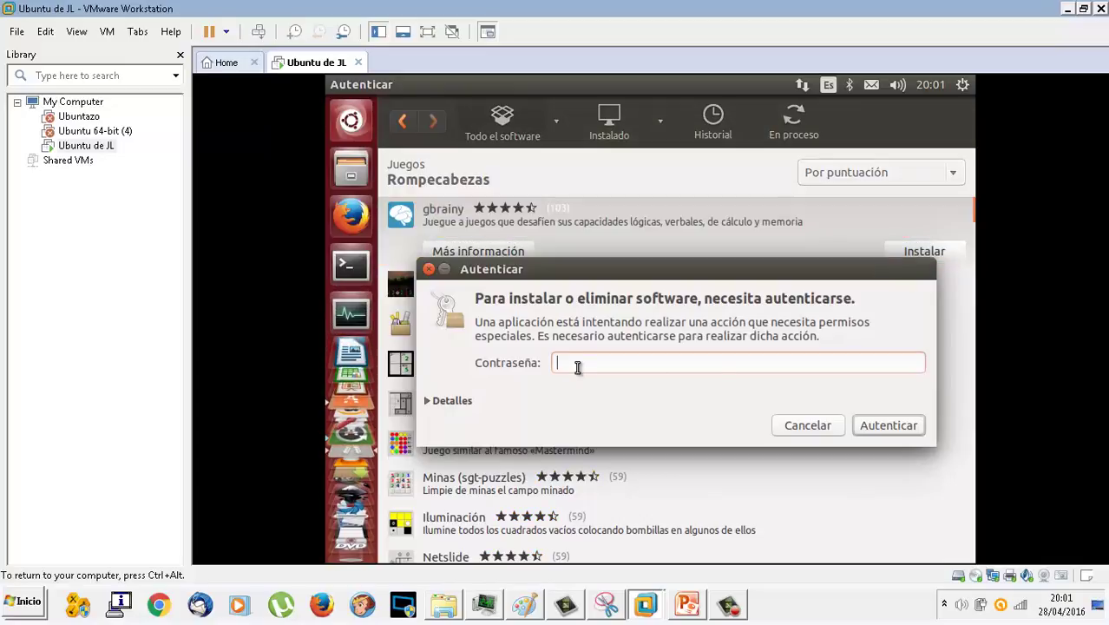
type("••••••••")
left_click(868, 425)
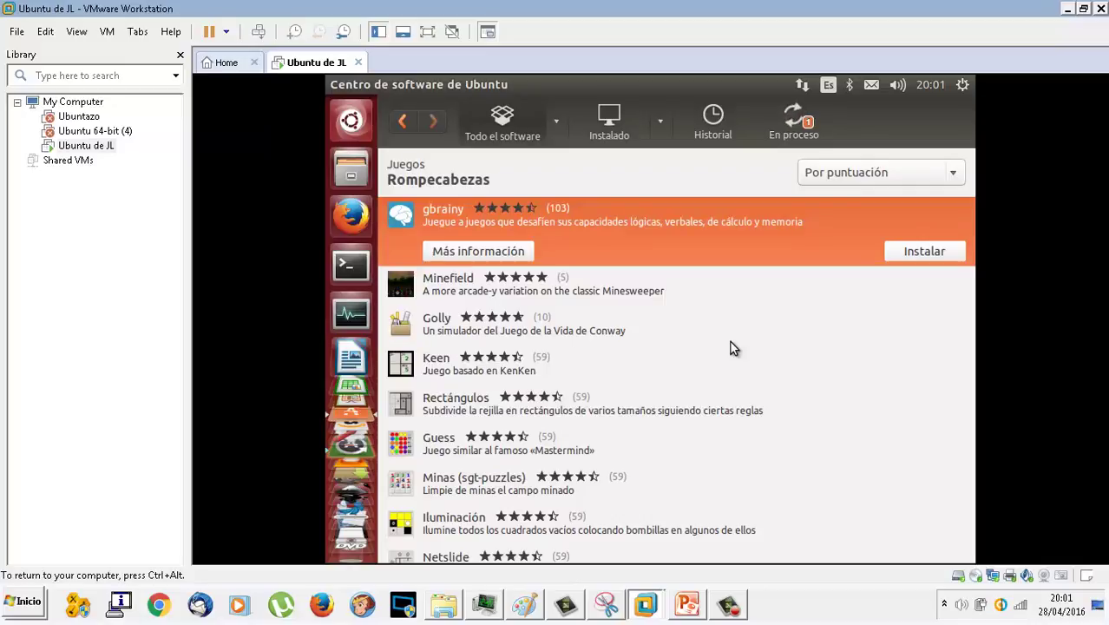
Step: Find the Sudoku game Solo in the Rompecabezas list and install it
scroll(589, 359, "down", 1)
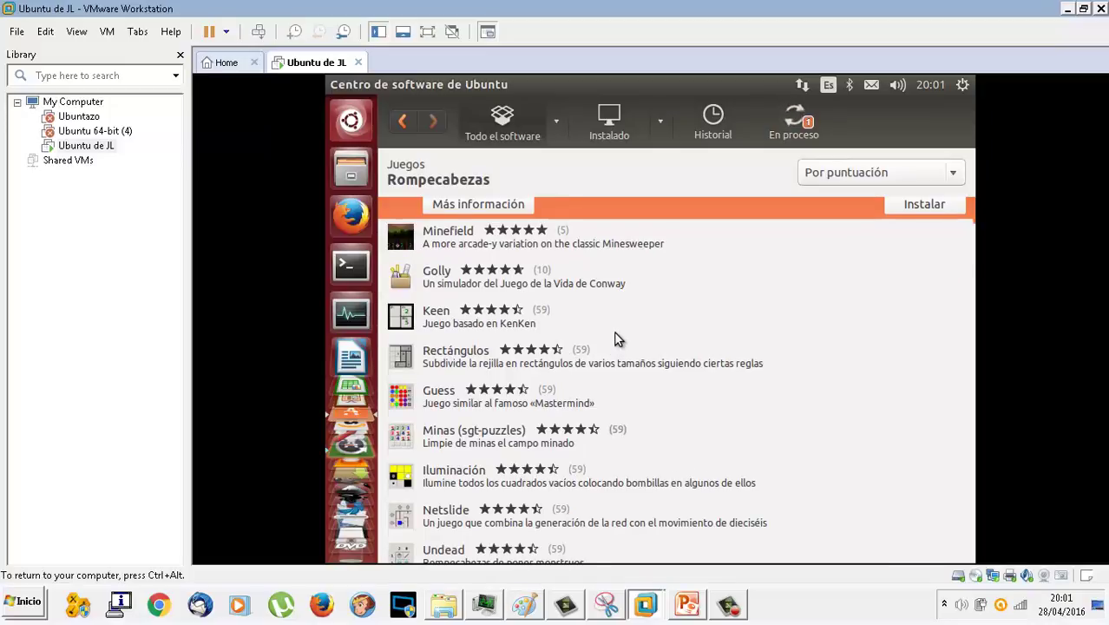
scroll(613, 338, "up", 1)
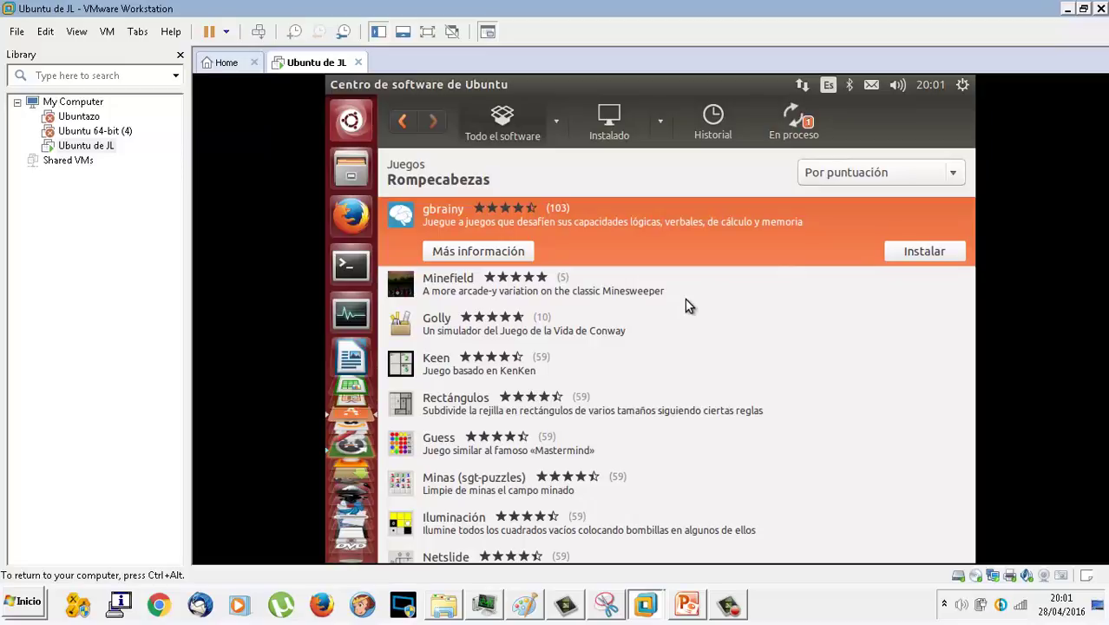
scroll(684, 347, "down", 5)
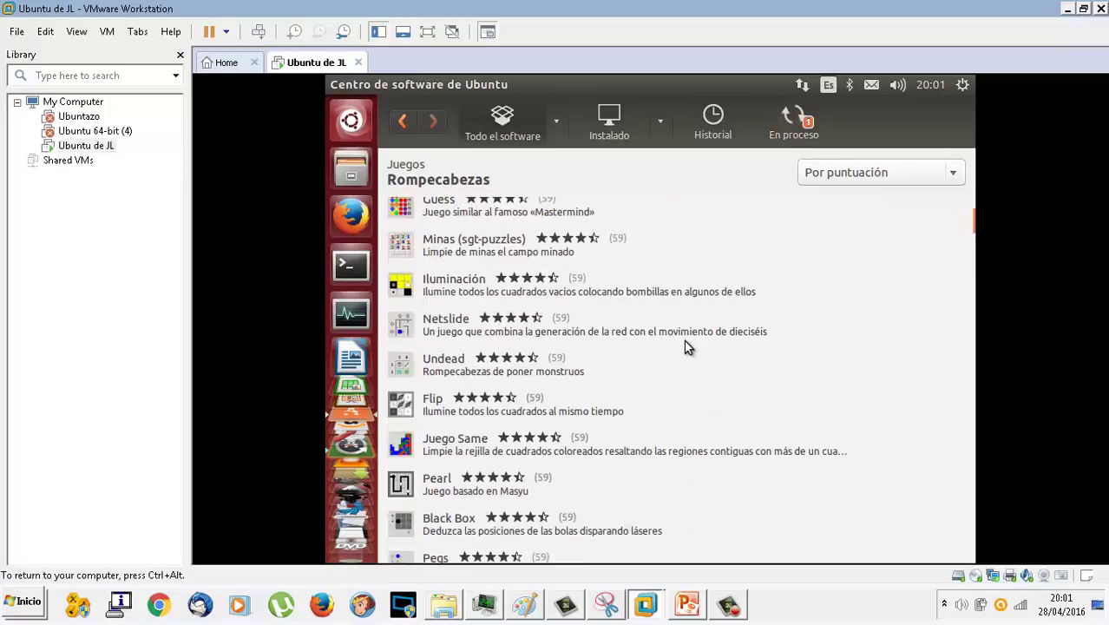
scroll(684, 347, "down", 3)
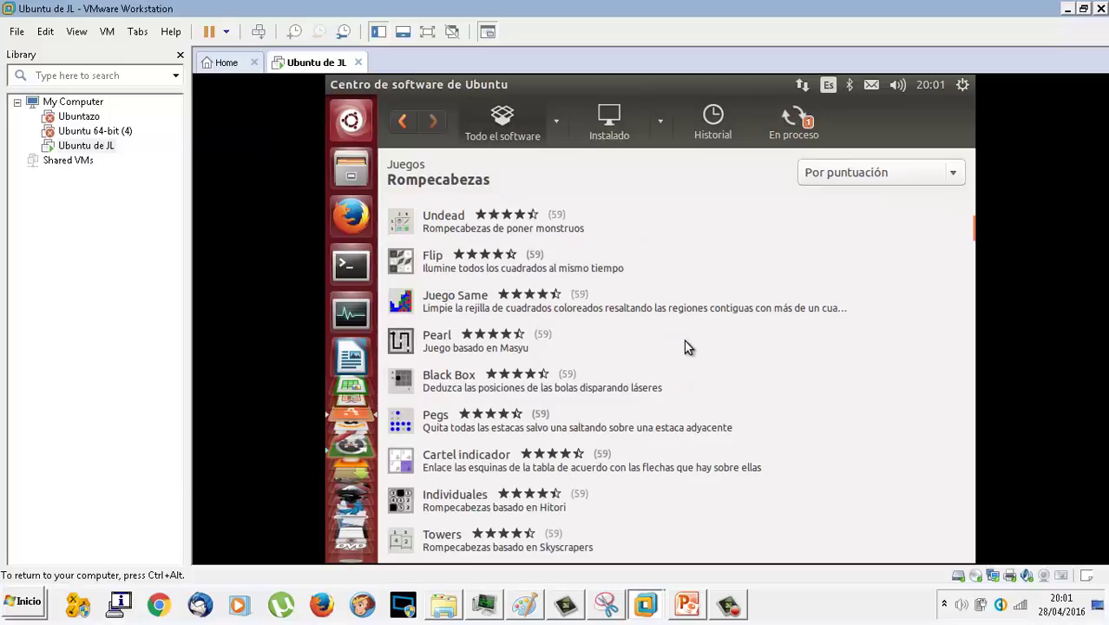
scroll(685, 347, "down", 1)
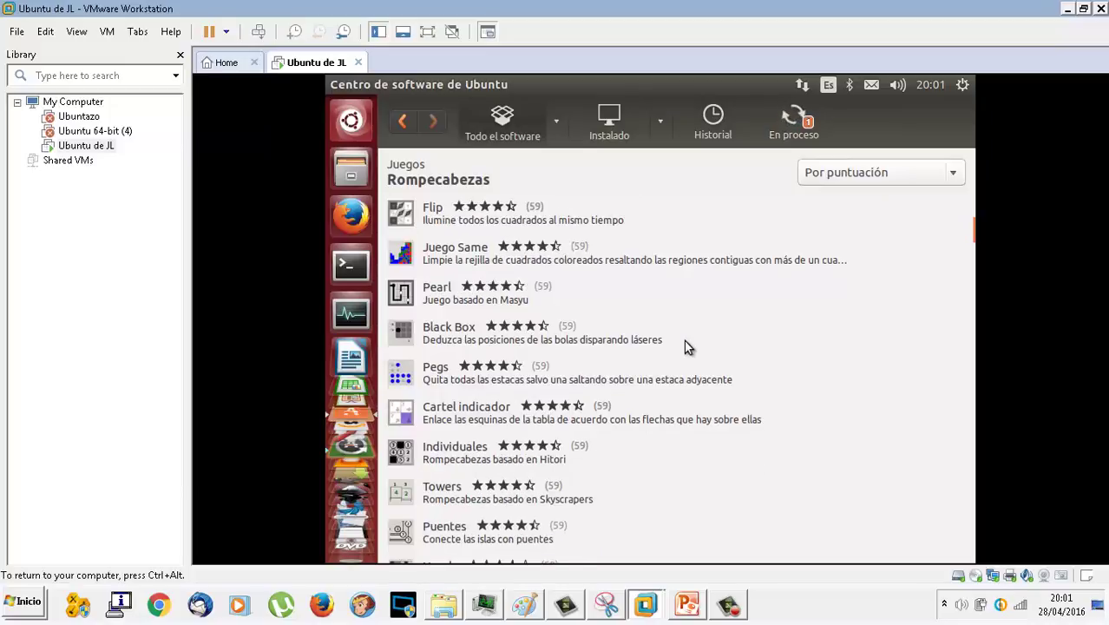
scroll(685, 348, "down", 2)
scroll(685, 347, "down", 1)
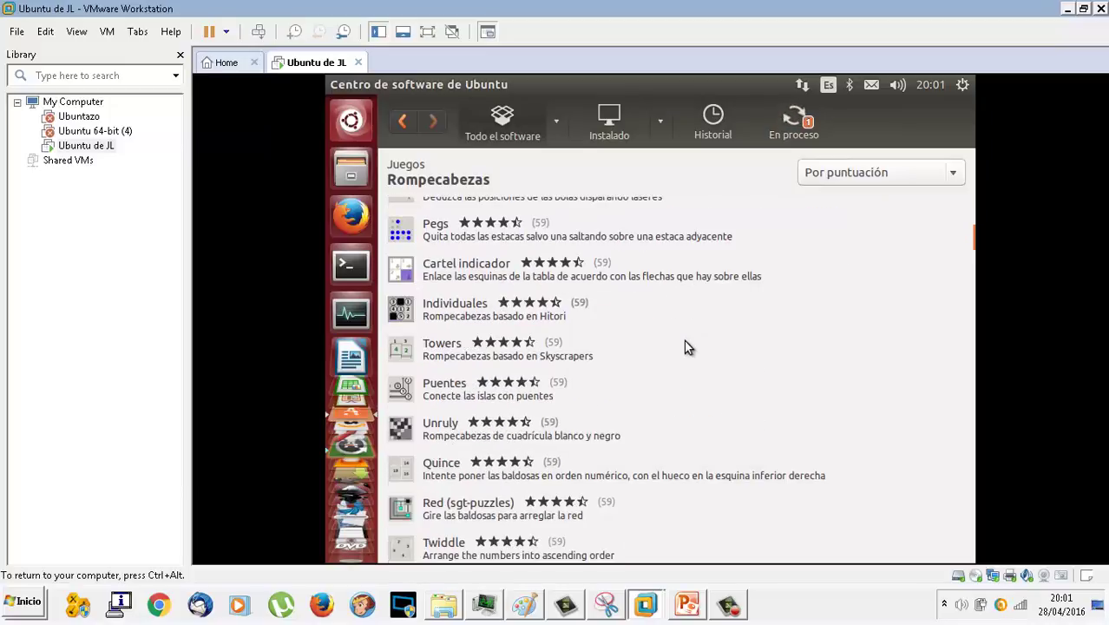
scroll(685, 347, "down", 2)
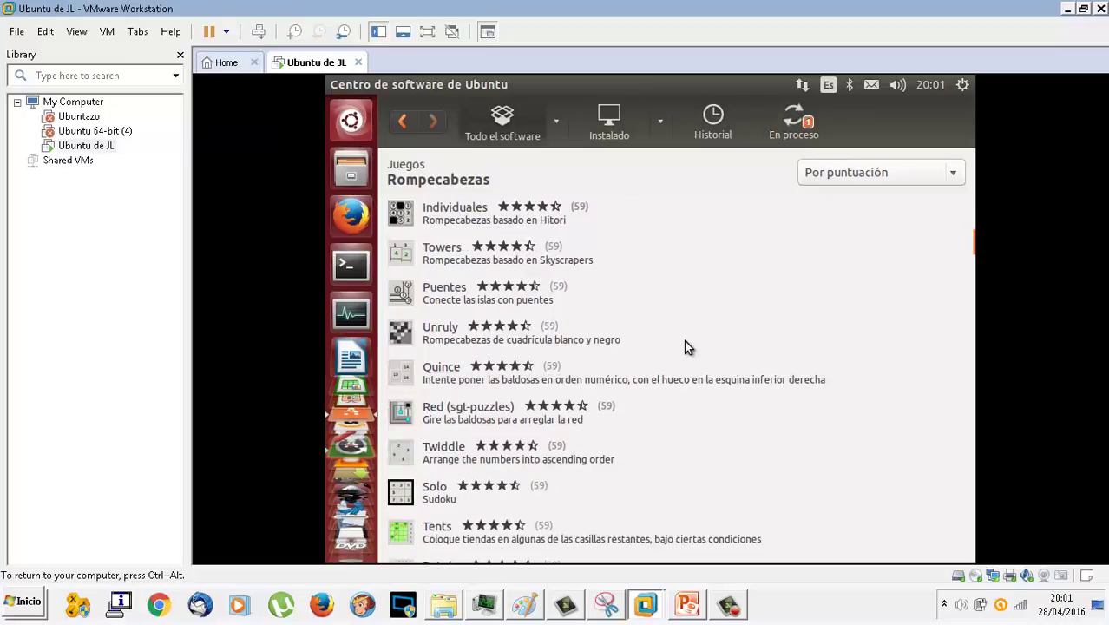
scroll(685, 347, "down", 2)
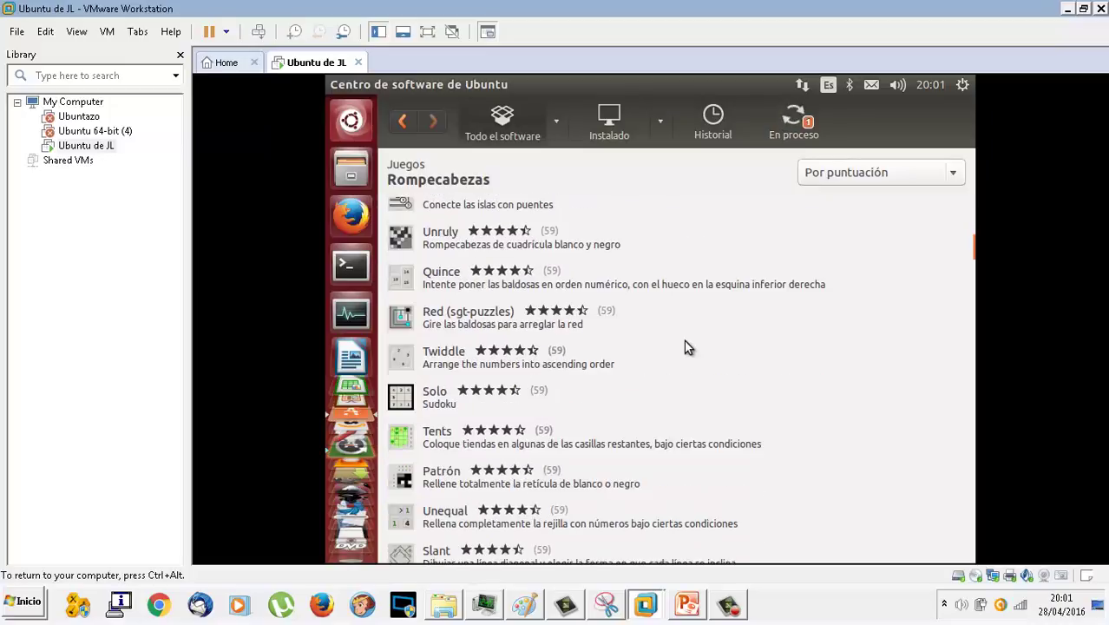
left_click(482, 396)
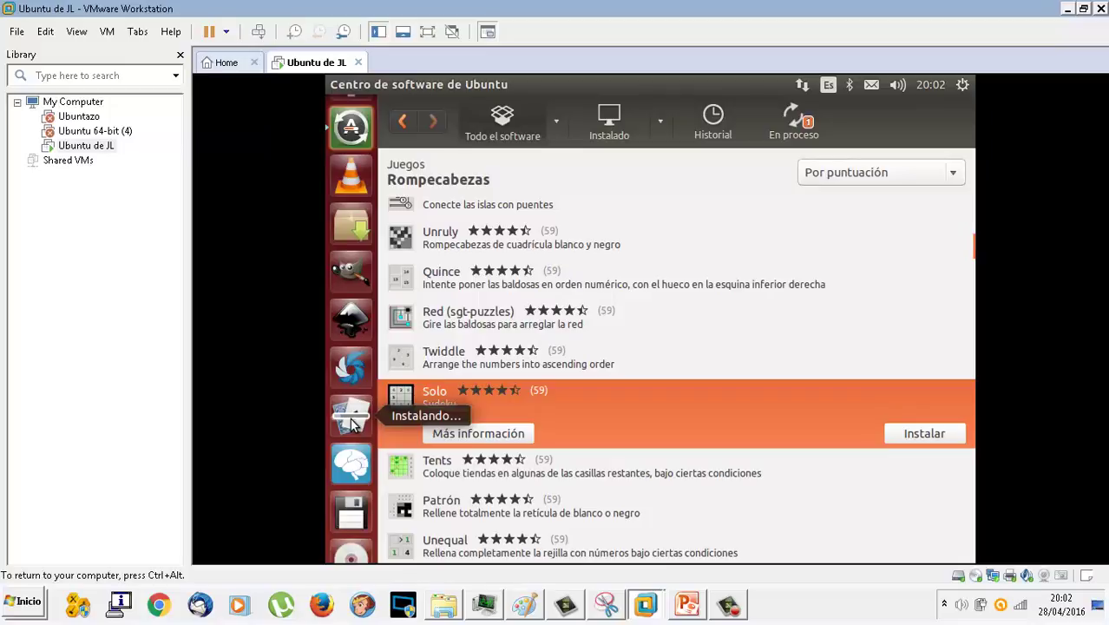
Step: Return to the start of the Rompecabezas list and look through the launcher for the newly added game icons
scroll(974, 251, "up", 3)
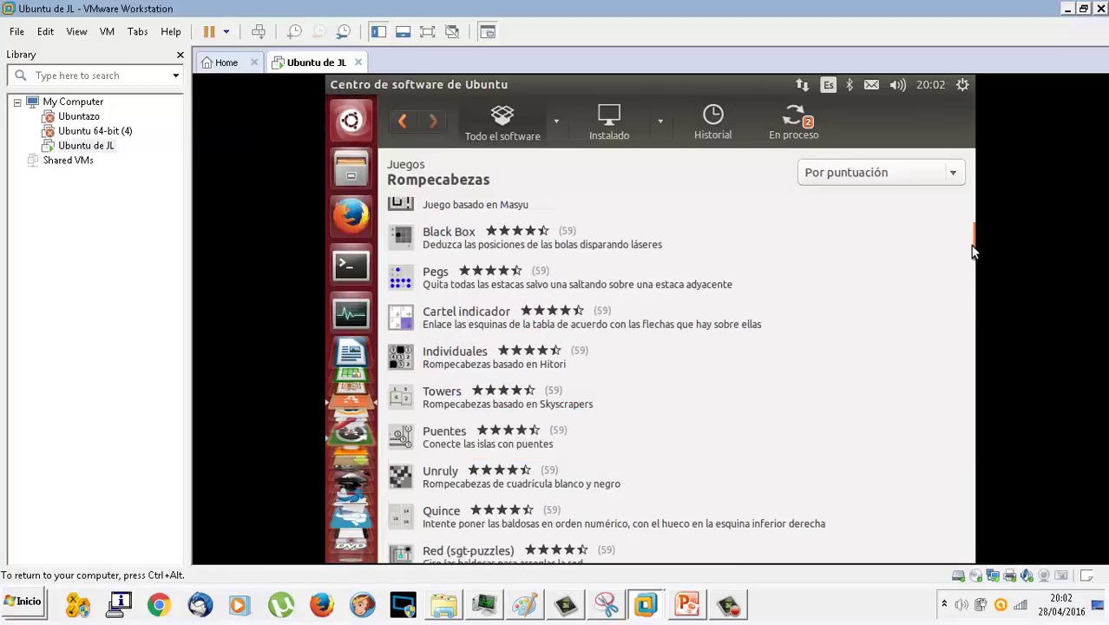
scroll(975, 243, "up", 5)
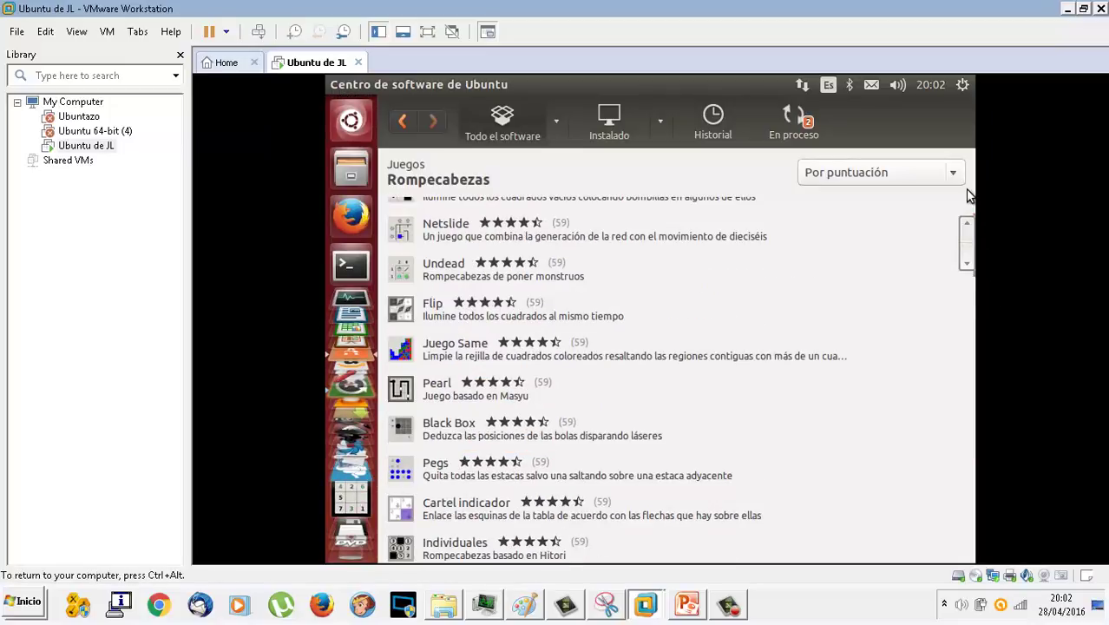
scroll(970, 199, "up", 5)
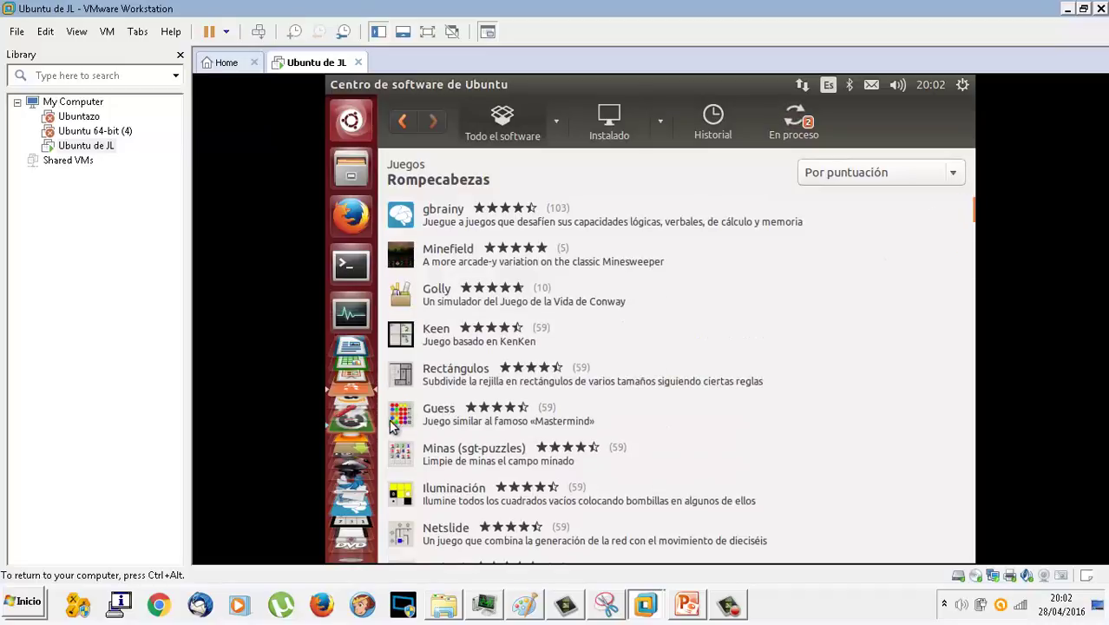
scroll(354, 538, "down", 5)
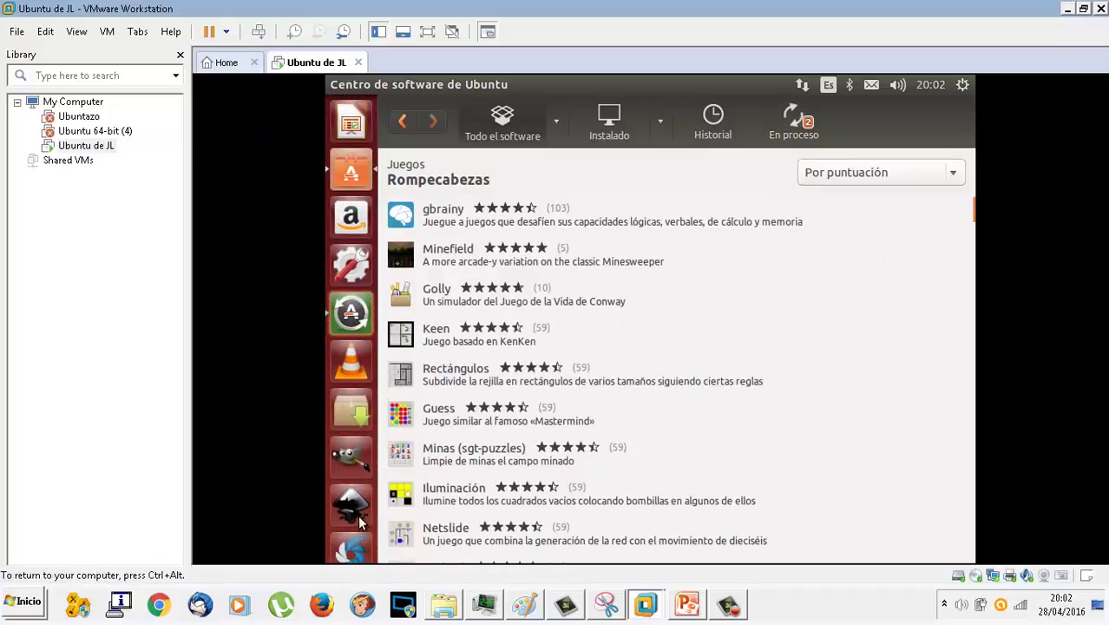
scroll(358, 520, "down", 3)
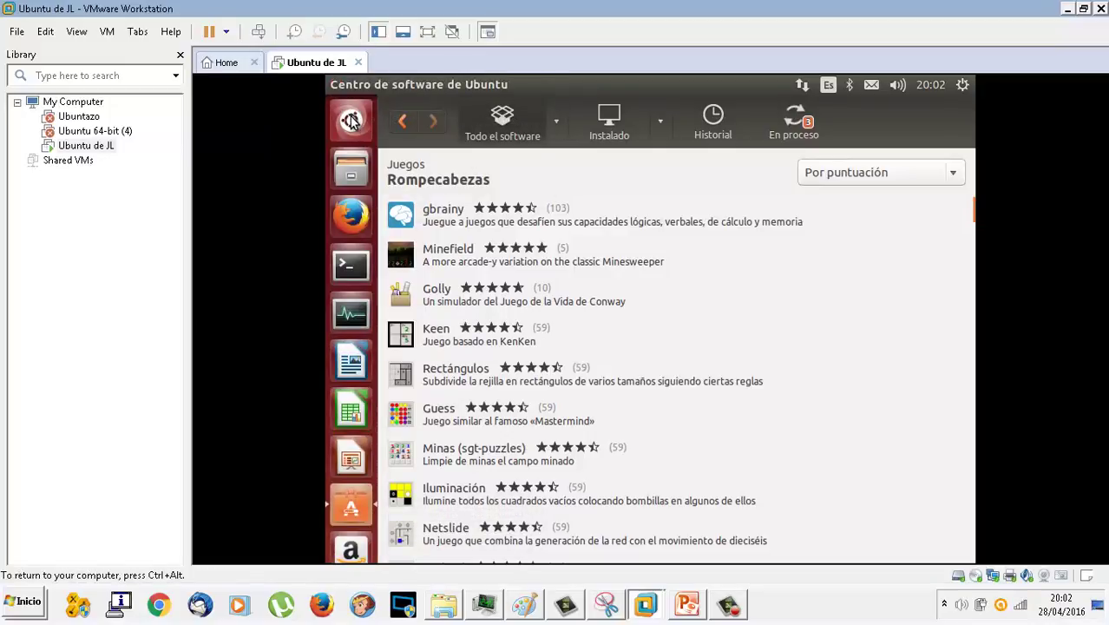
Step: Search the computer and online sources for "juegos" in the Dash, look through the results and close the search
left_click(351, 122)
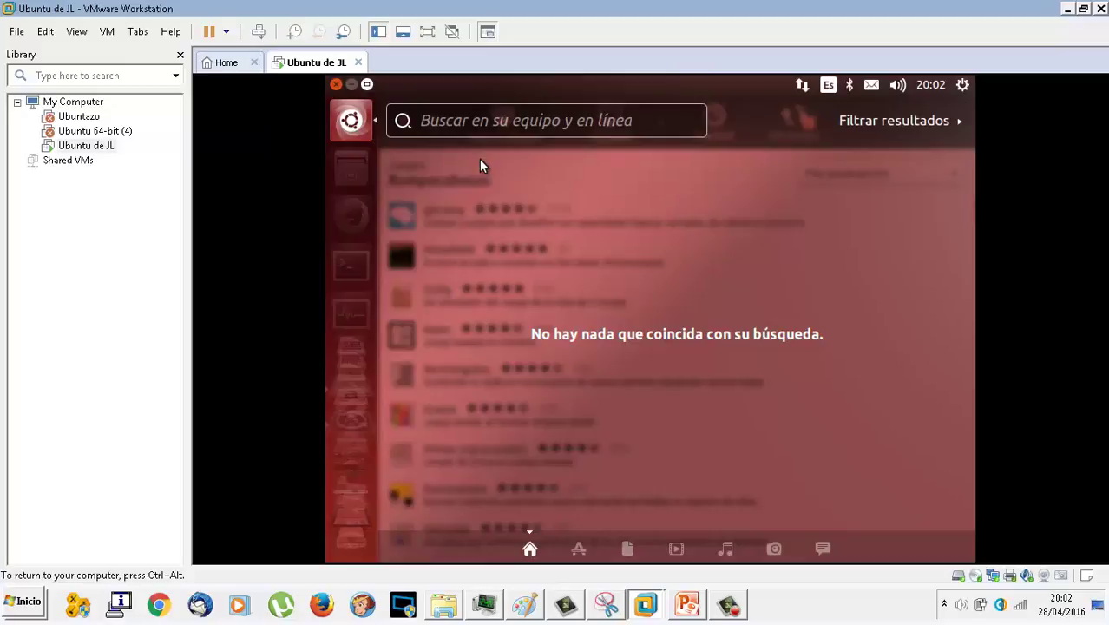
left_click(463, 119)
type("jue")
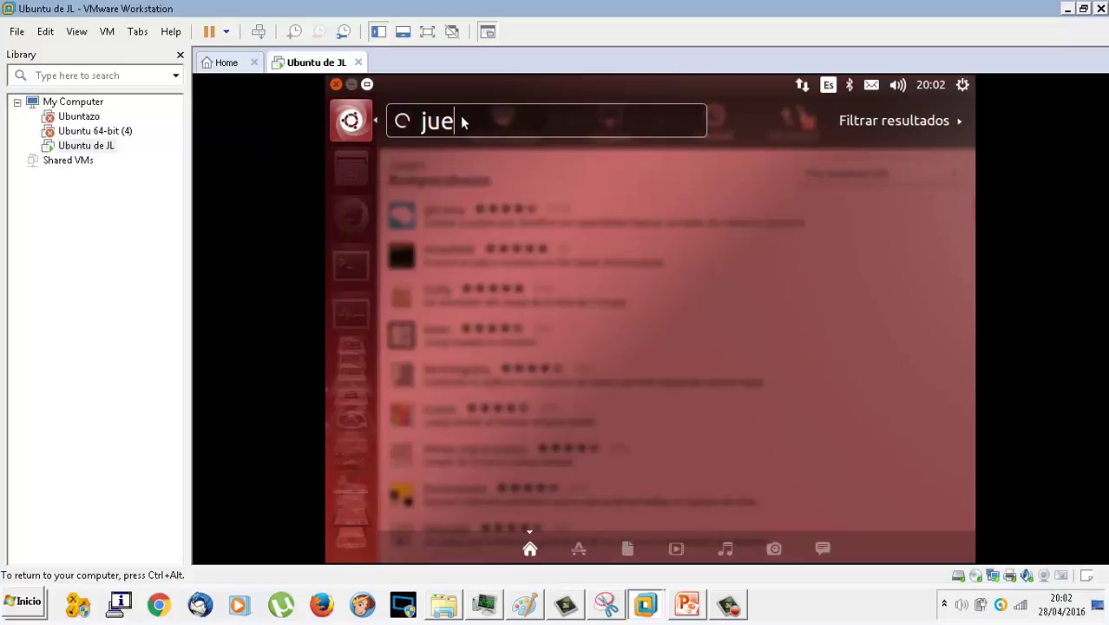
type("gos")
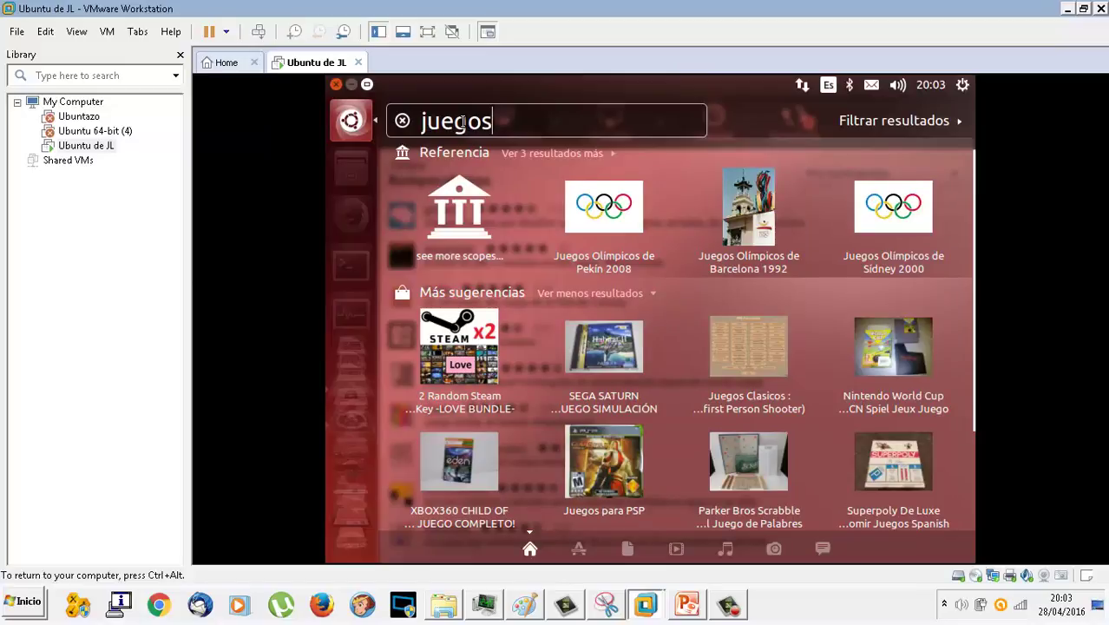
scroll(513, 287, "down", 2)
scroll(512, 280, "down", 1)
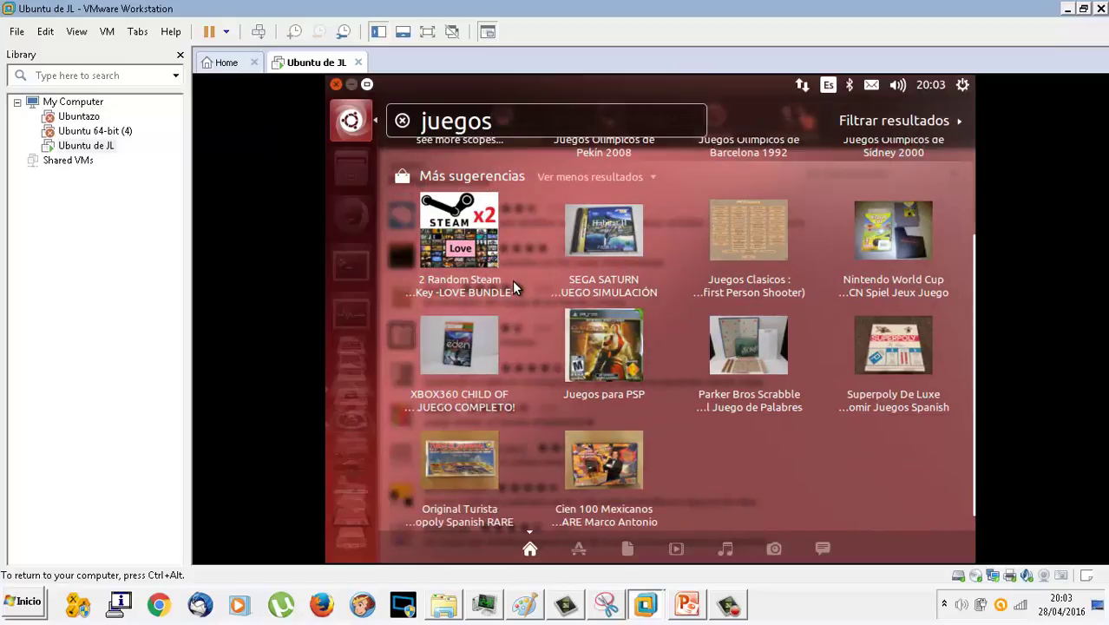
scroll(512, 279, "up", 3)
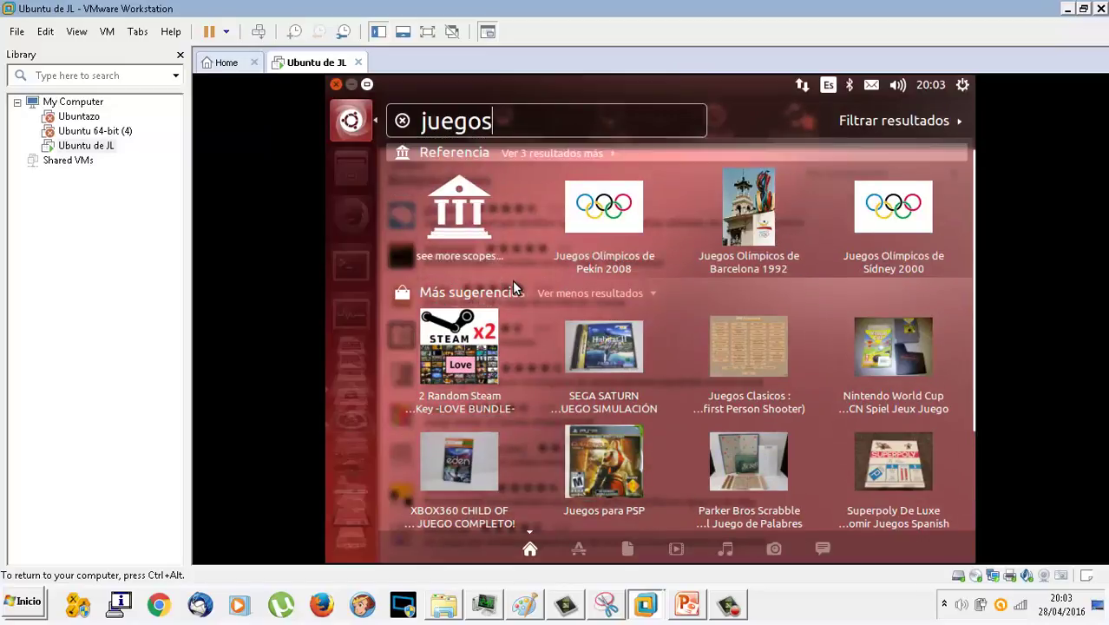
left_click(362, 111)
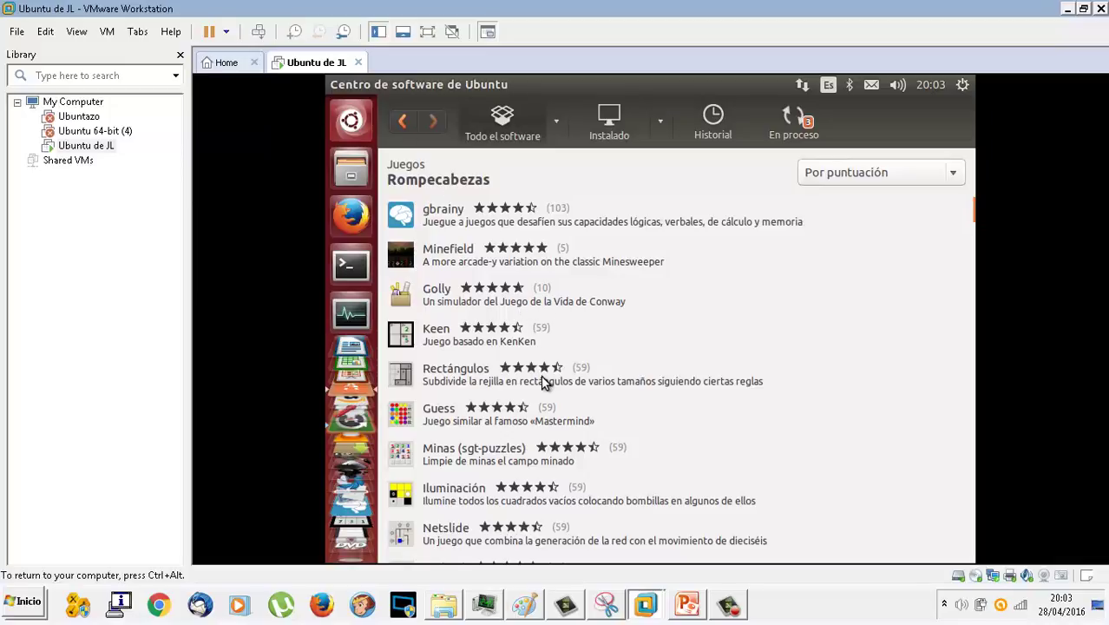
Step: Browse the Simulación category of Juegos through to its last entries and select Simulador de vida Achilles
key("alt+Left")
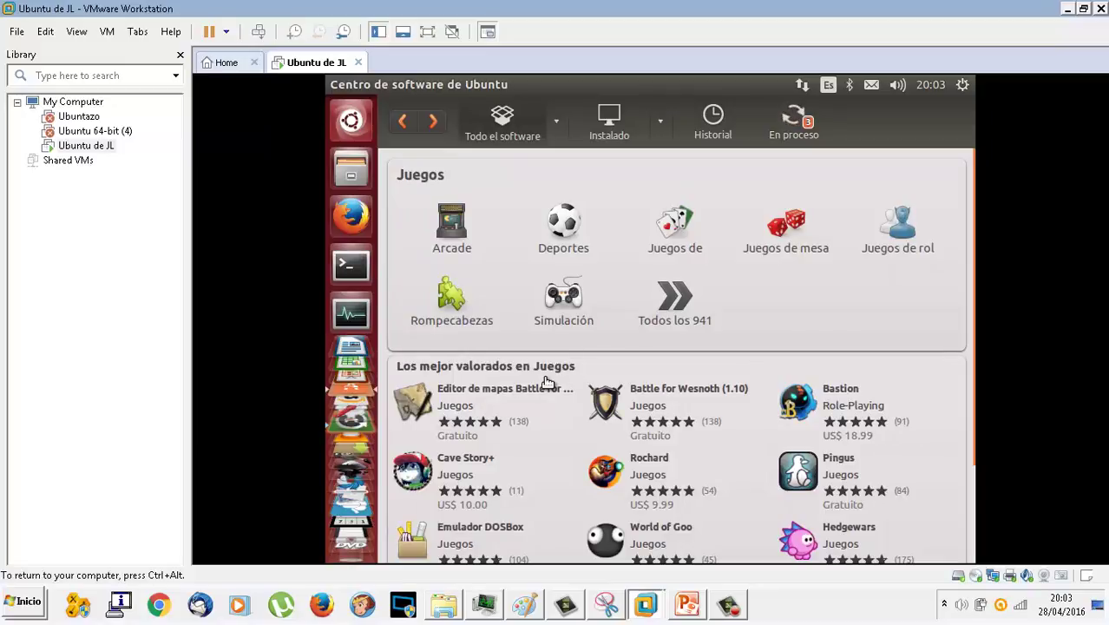
left_click(565, 300)
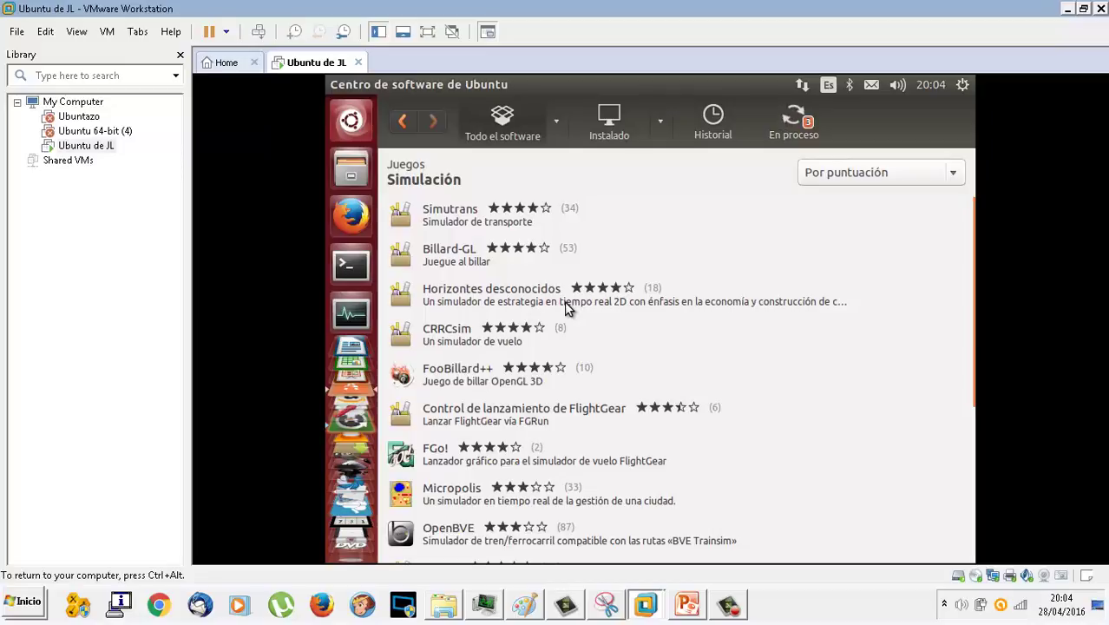
scroll(564, 307, "down", 1)
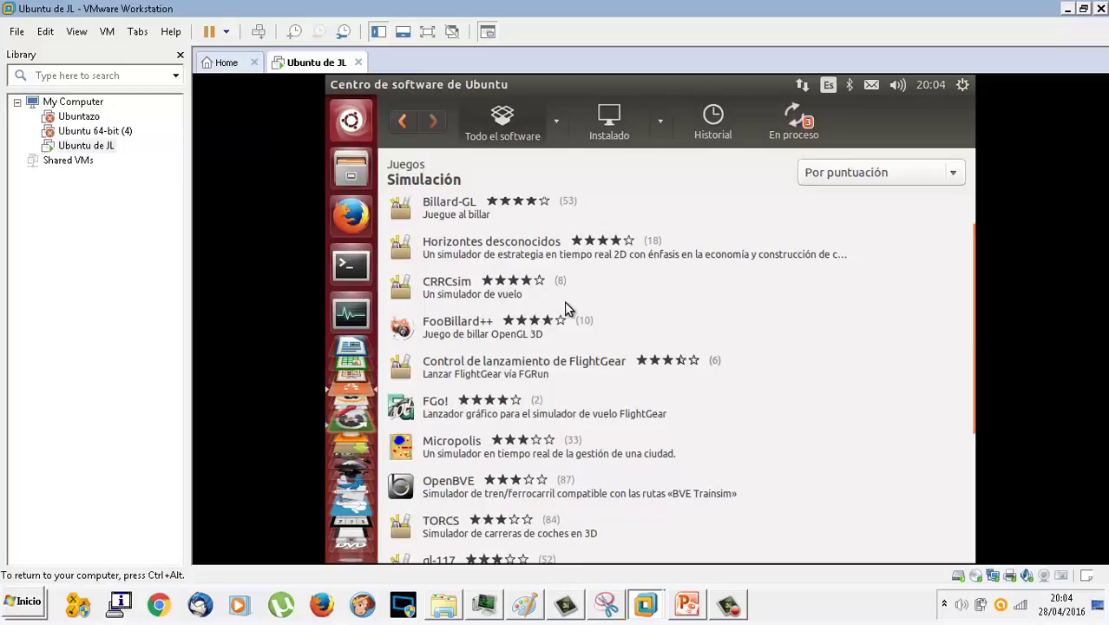
scroll(564, 309, "down", 1)
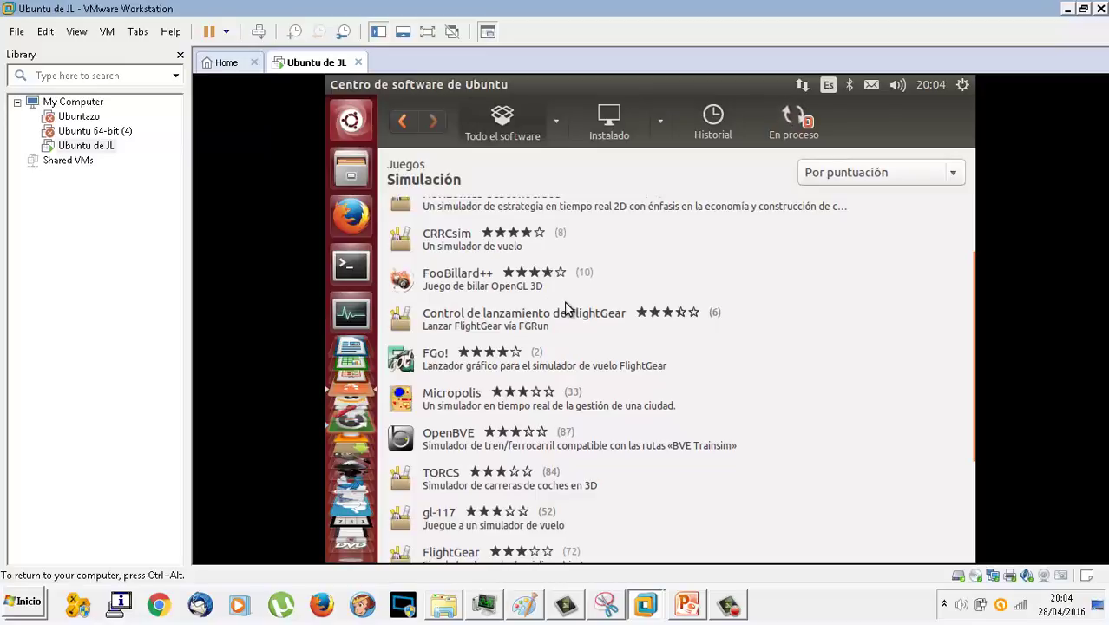
scroll(566, 308, "down", 2)
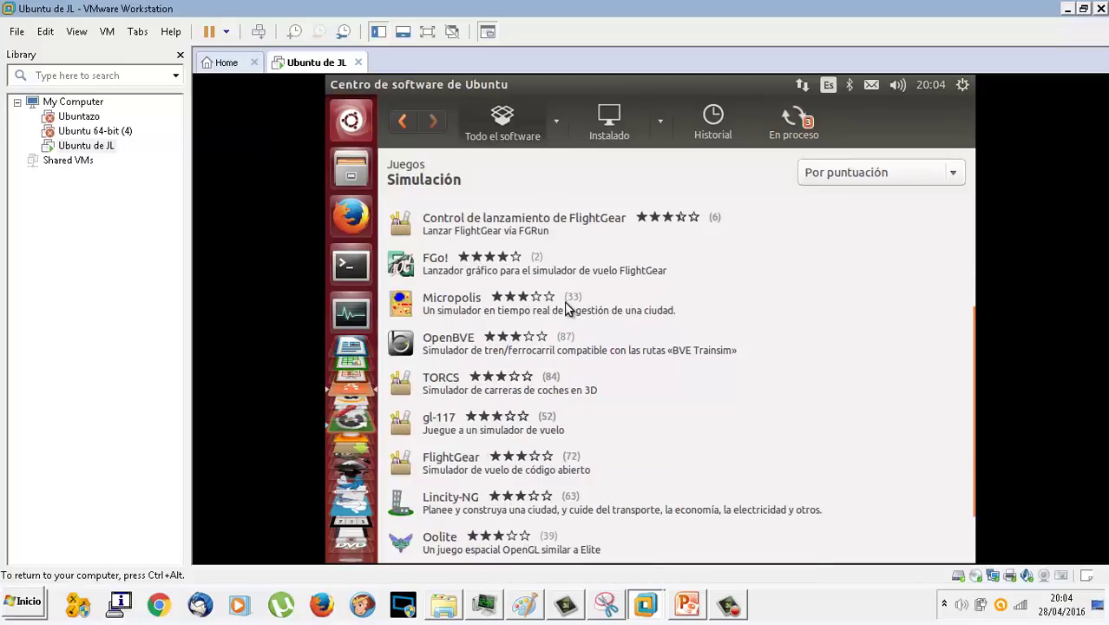
scroll(566, 308, "down", 2)
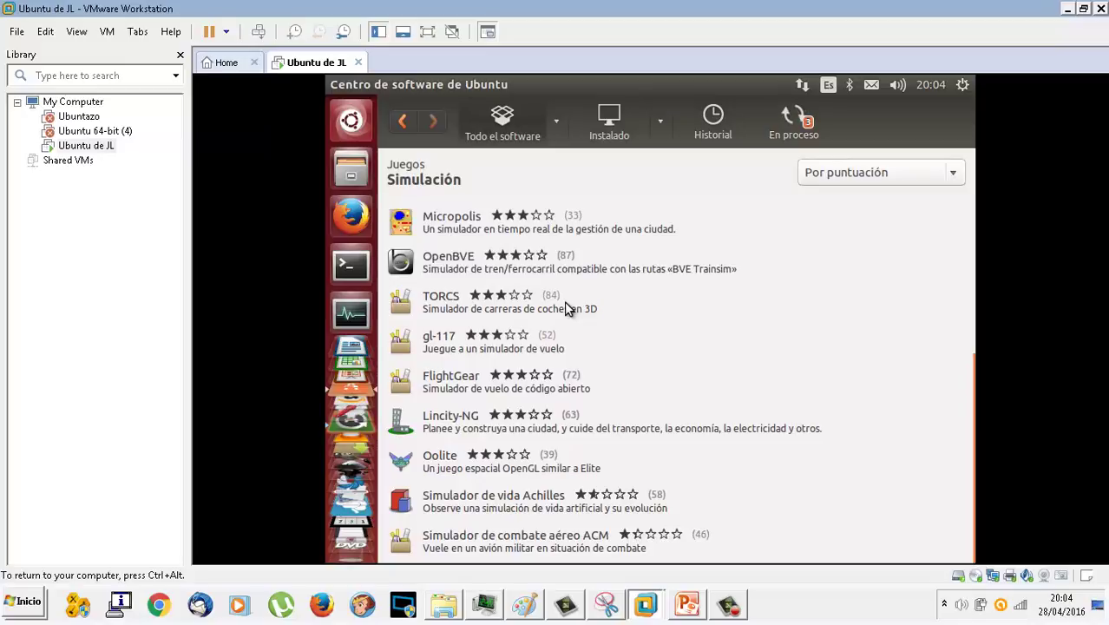
mouse_move(354, 540)
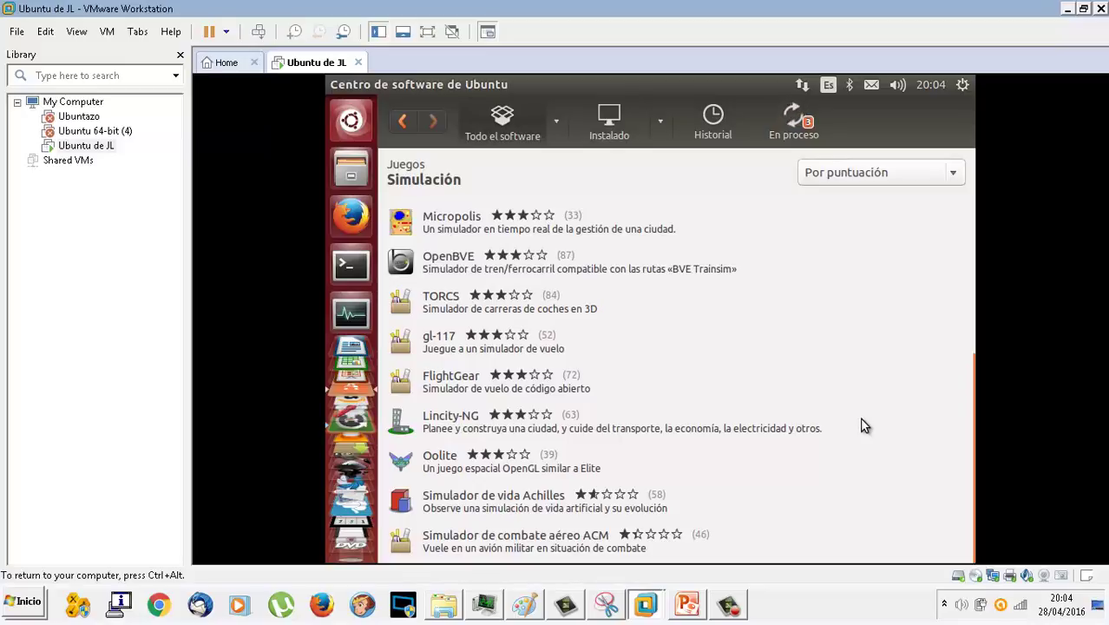
mouse_move(964, 461)
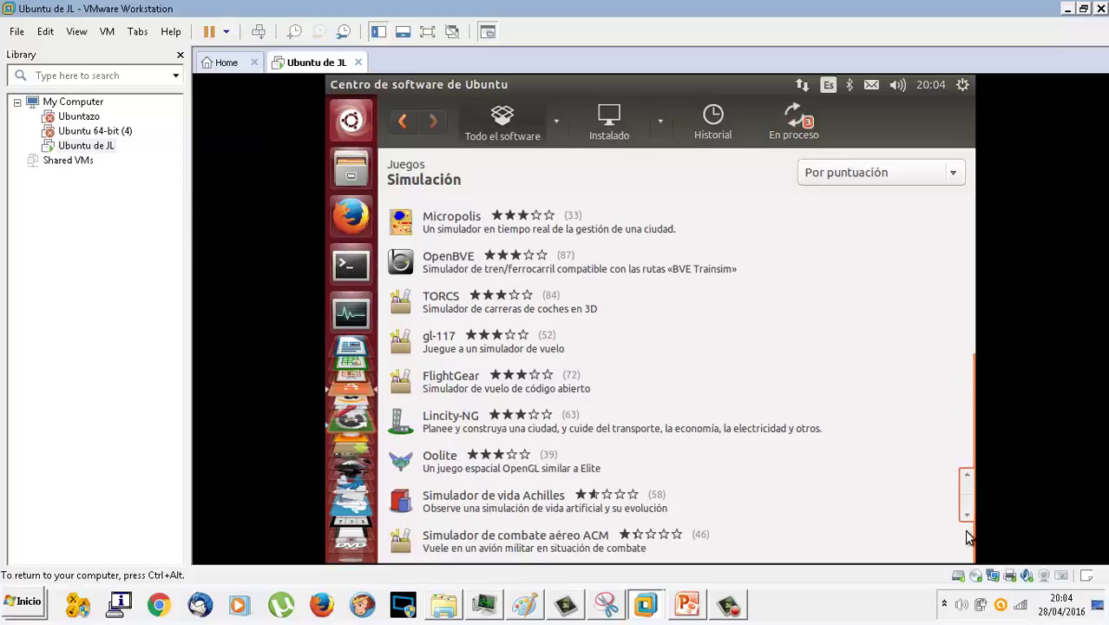
left_click(965, 507)
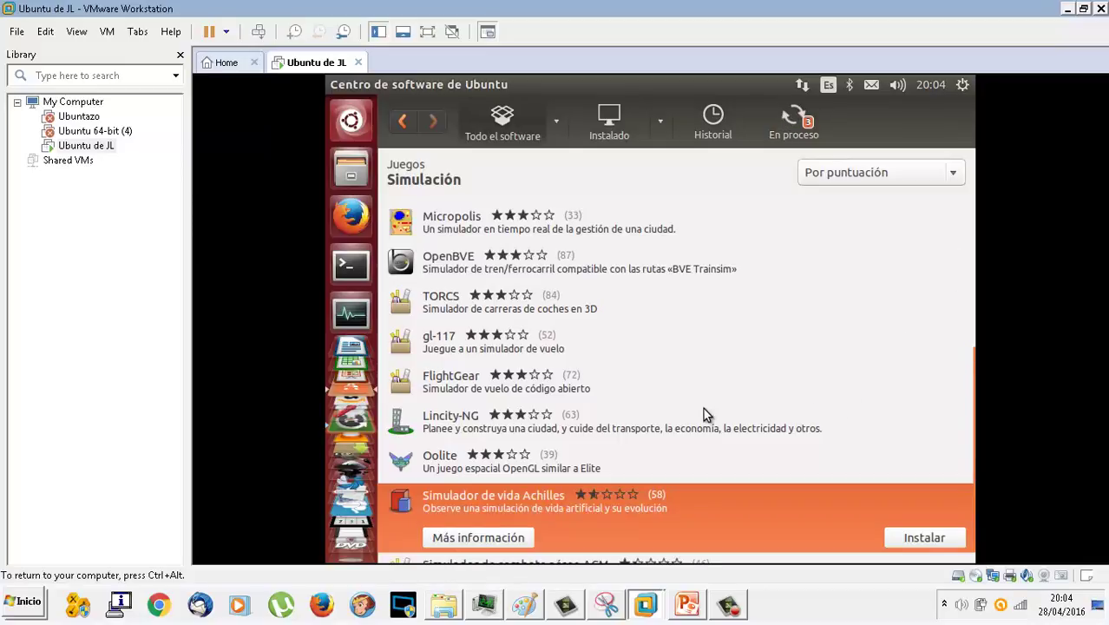
Step: Check the launcher for installation progress, return to the Juegos overview and look through its top-rated games
mouse_move(356, 560)
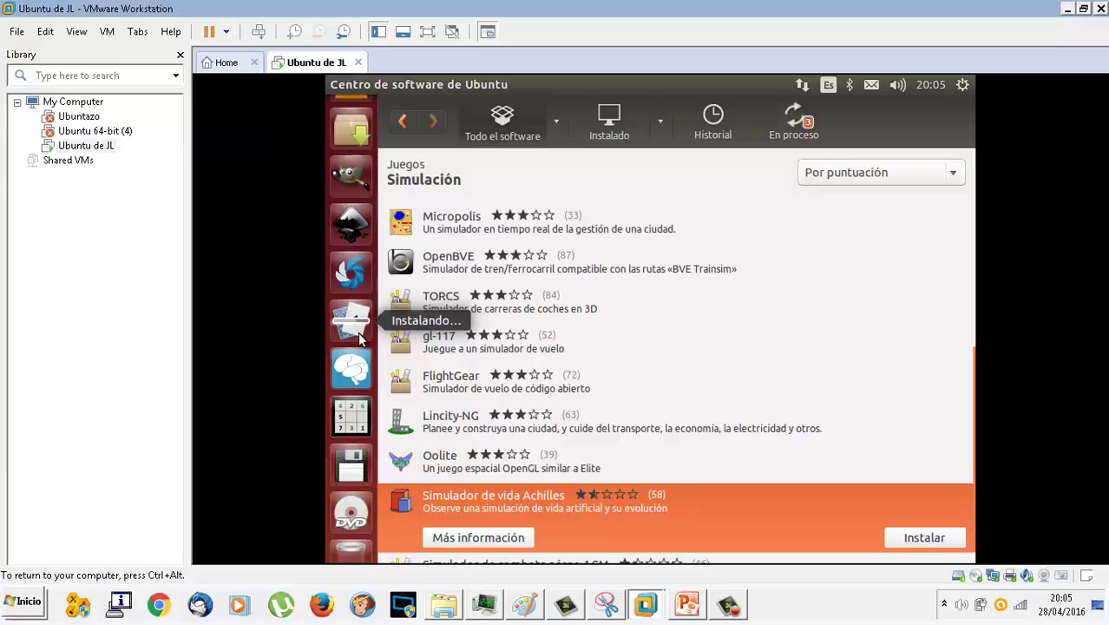
left_click(409, 129)
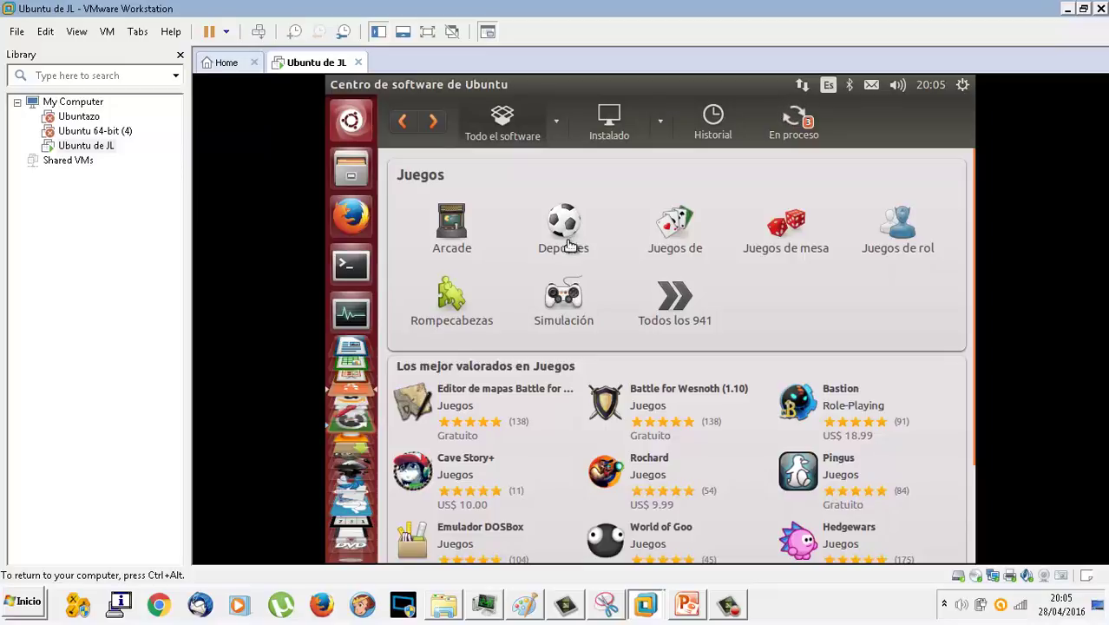
scroll(672, 339, "down", 1)
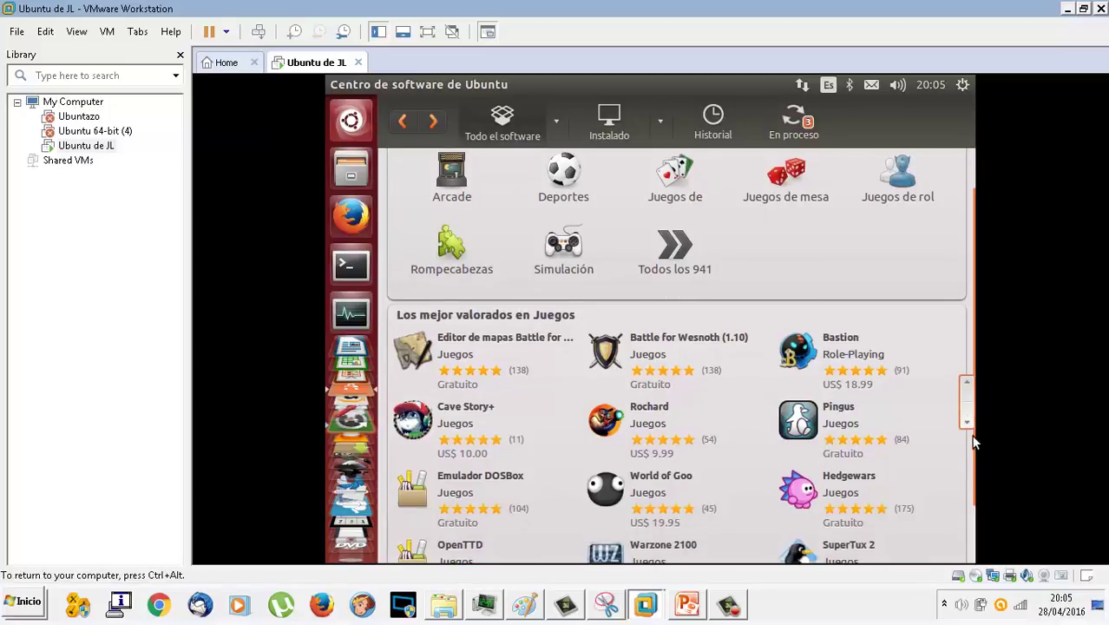
scroll(976, 469, "down", 1)
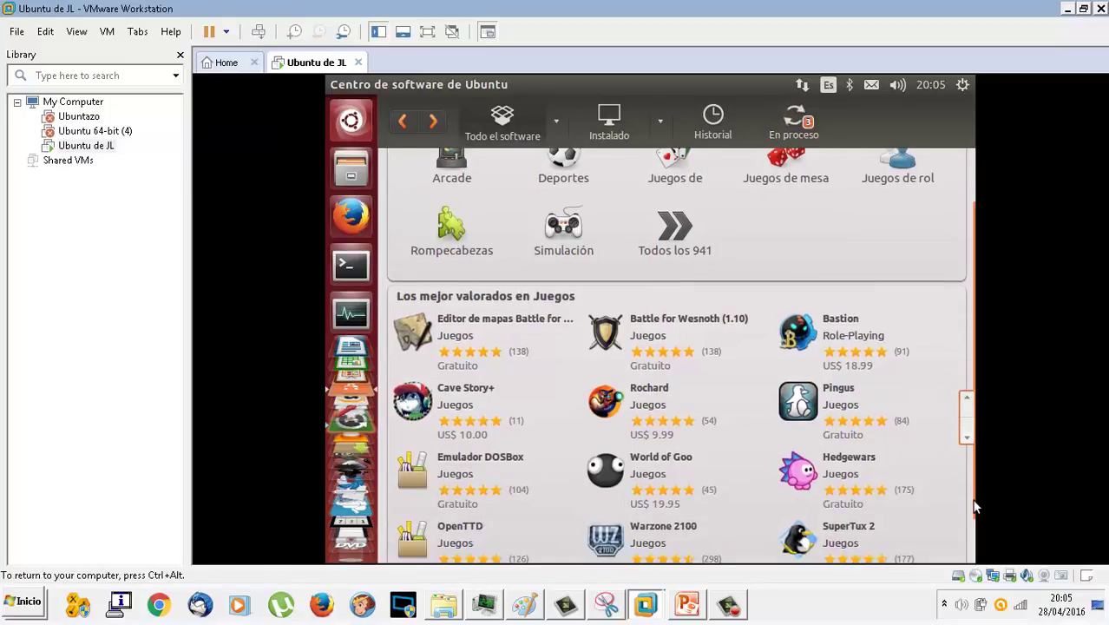
scroll(976, 507, "down", 1)
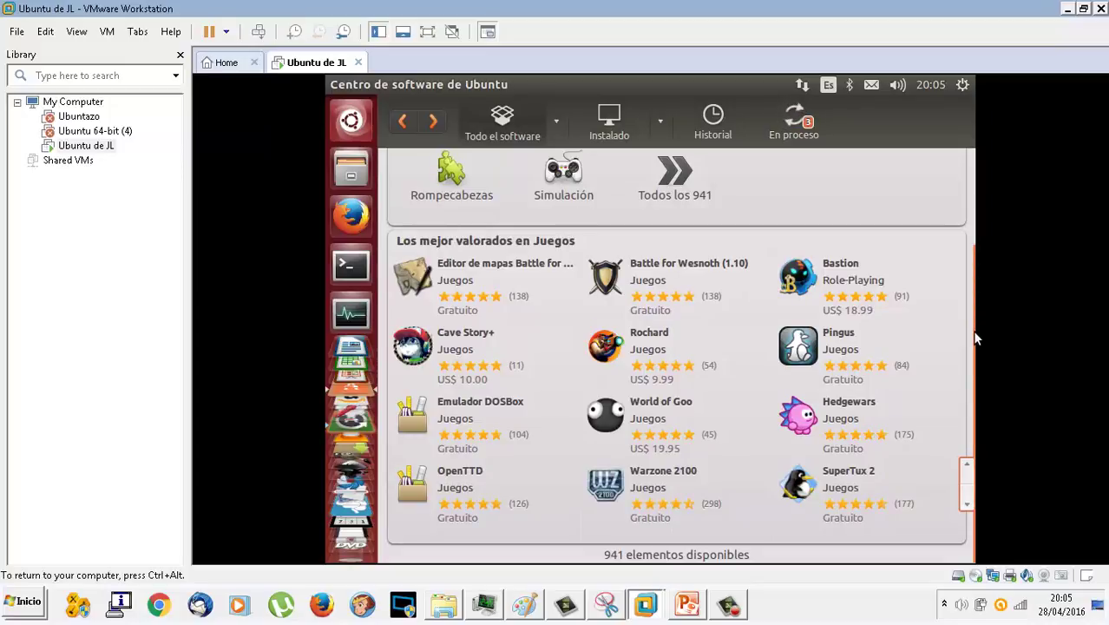
scroll(976, 339, "up", 3)
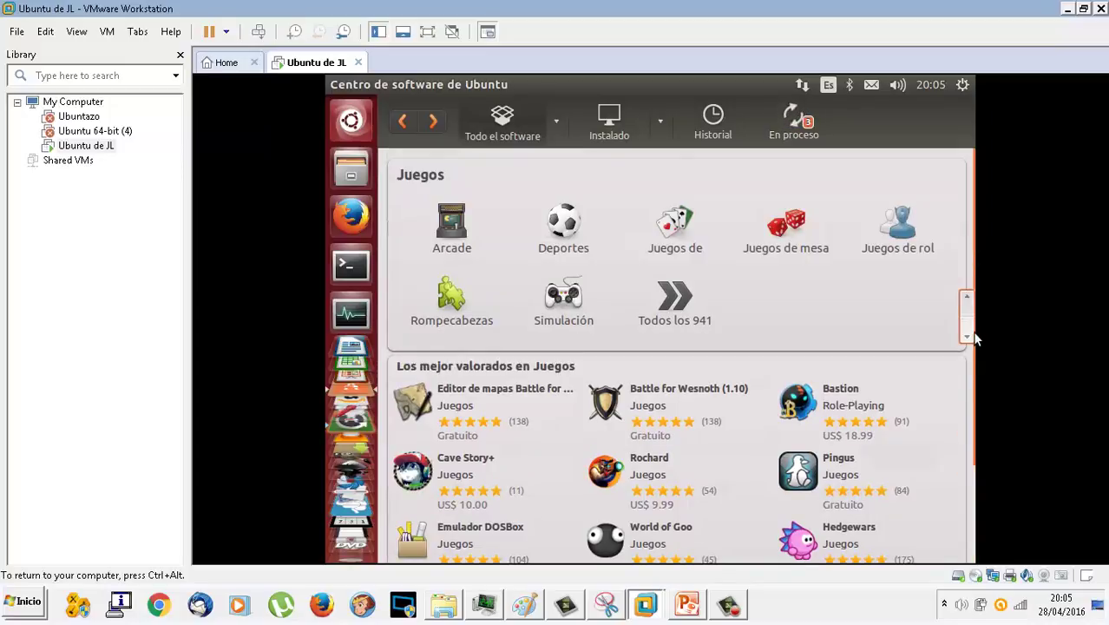
Step: Check the installation progress of KPatience in the Ubuntu launcher
left_click(685, 613)
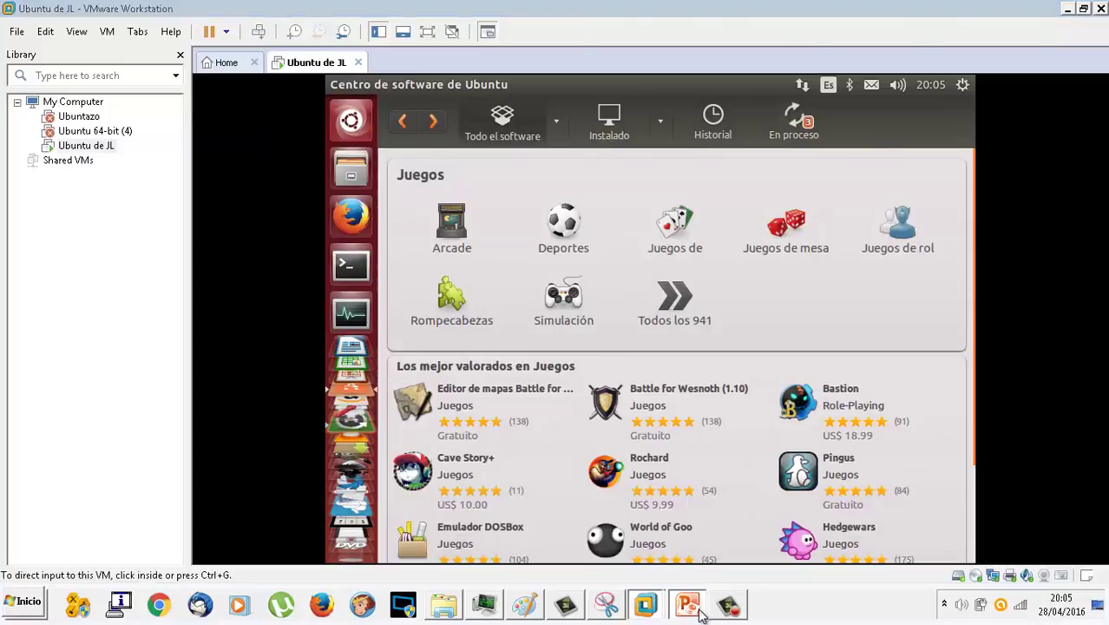
left_click(689, 617)
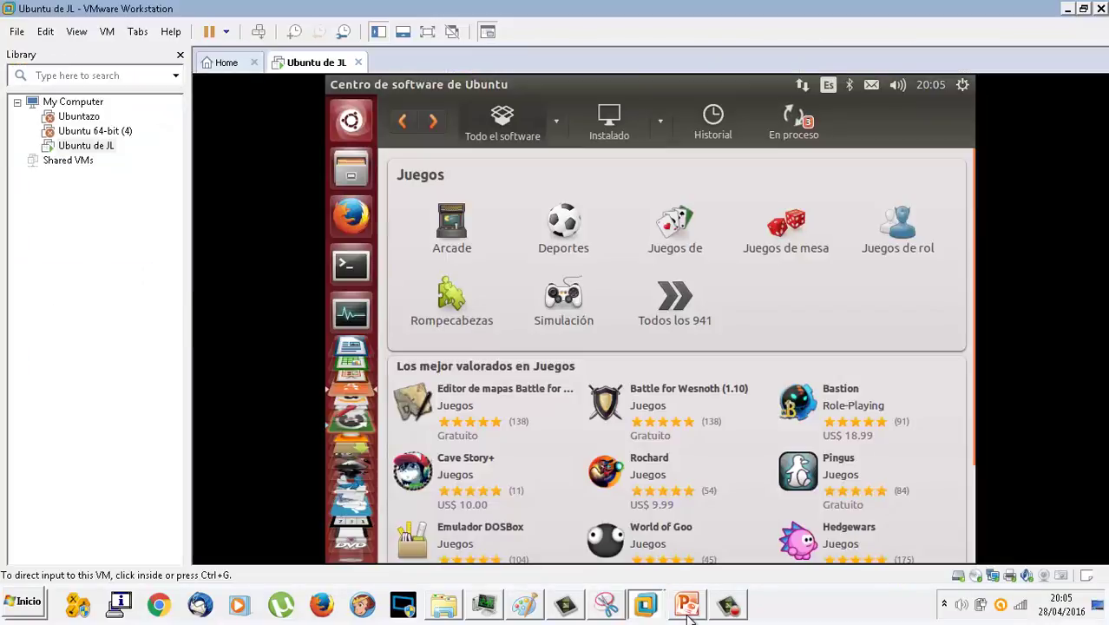
mouse_move(355, 499)
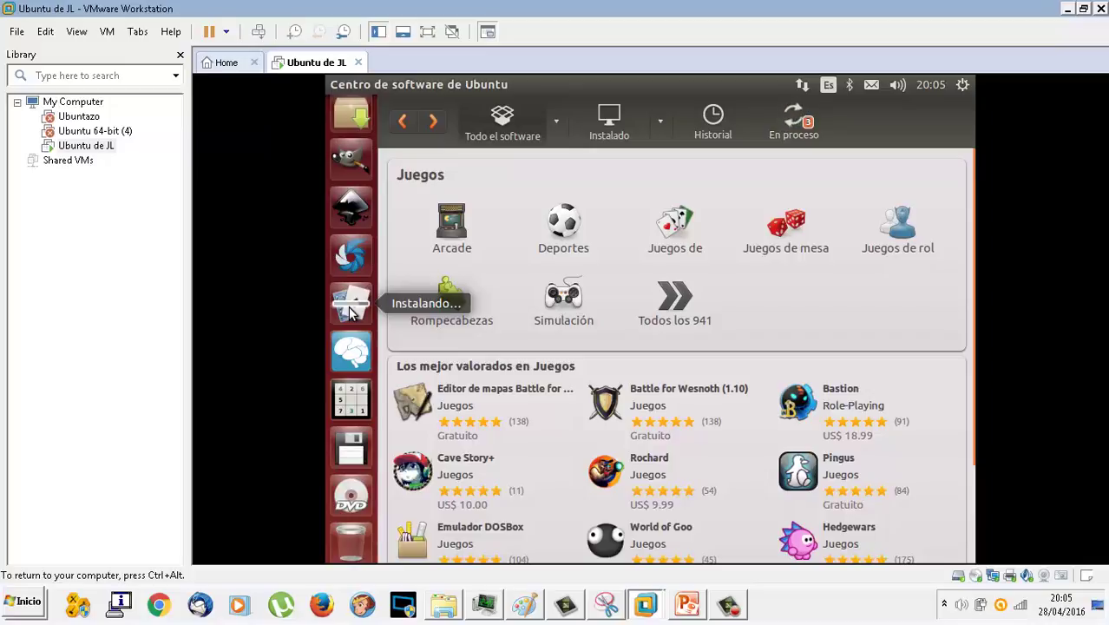
Step: Switch to the Windows Task Manager, try to set the priority of vmware-vmx.exe to Tiempo real, and minimize it
left_click(487, 608)
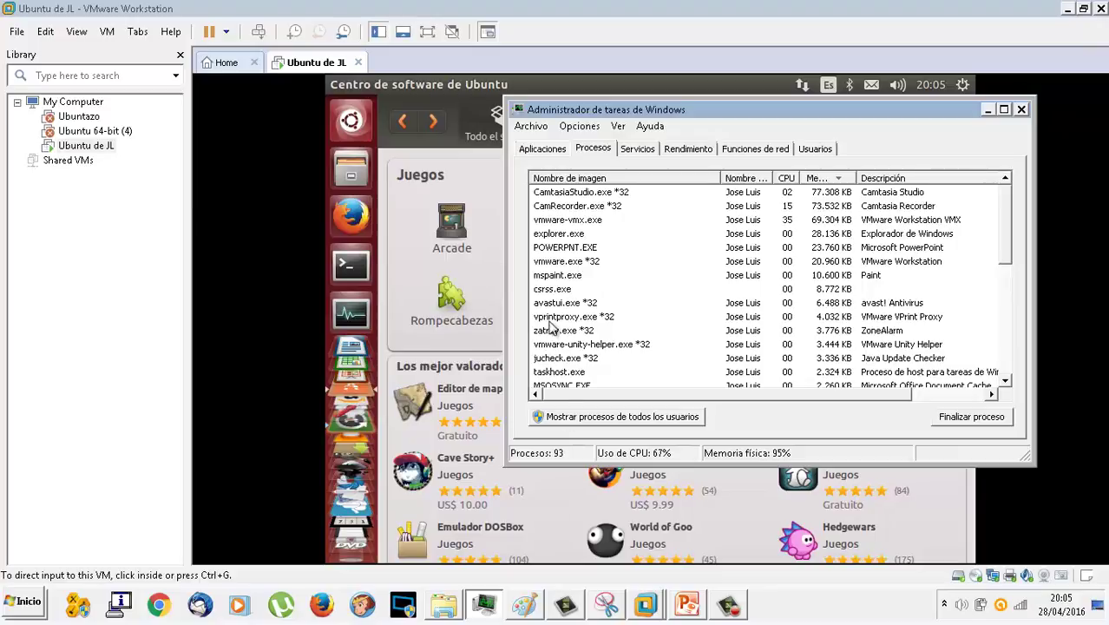
right_click(566, 222)
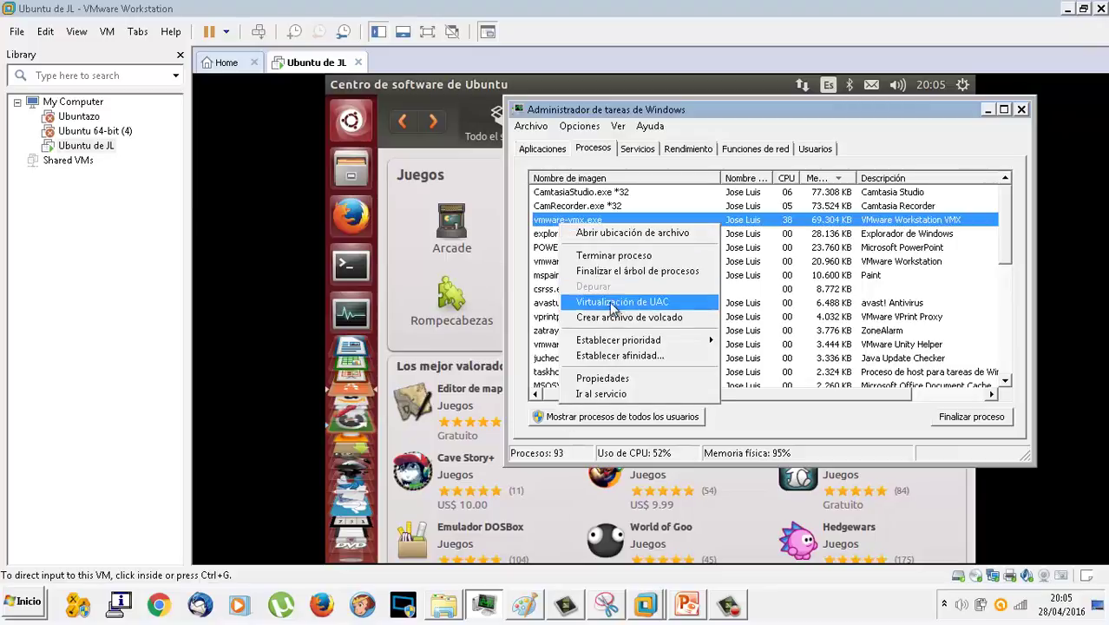
mouse_move(685, 340)
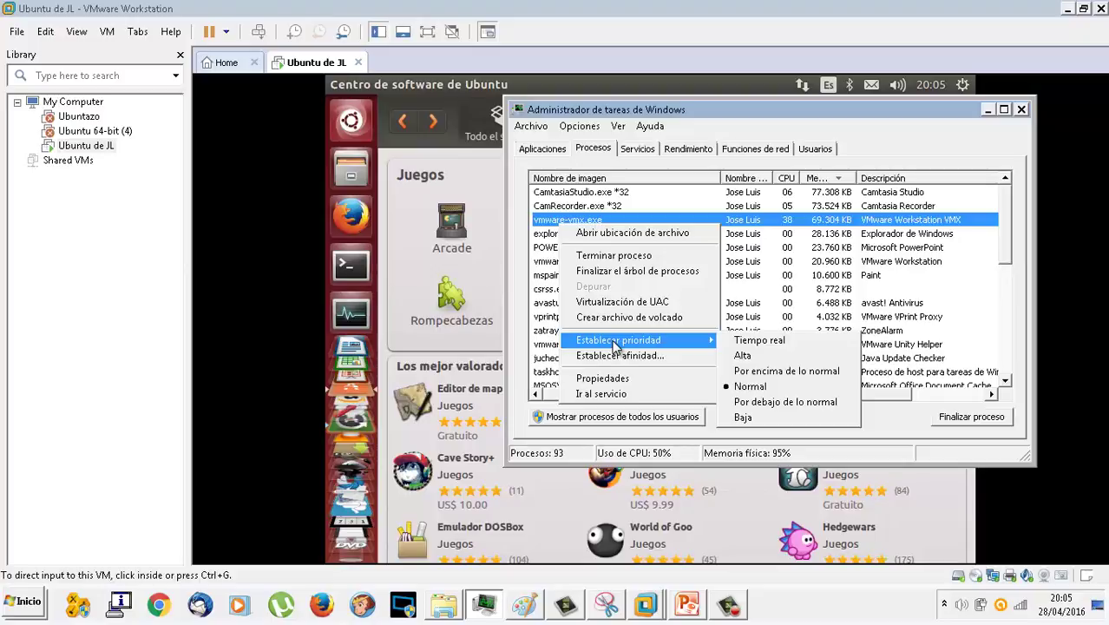
left_click(788, 340)
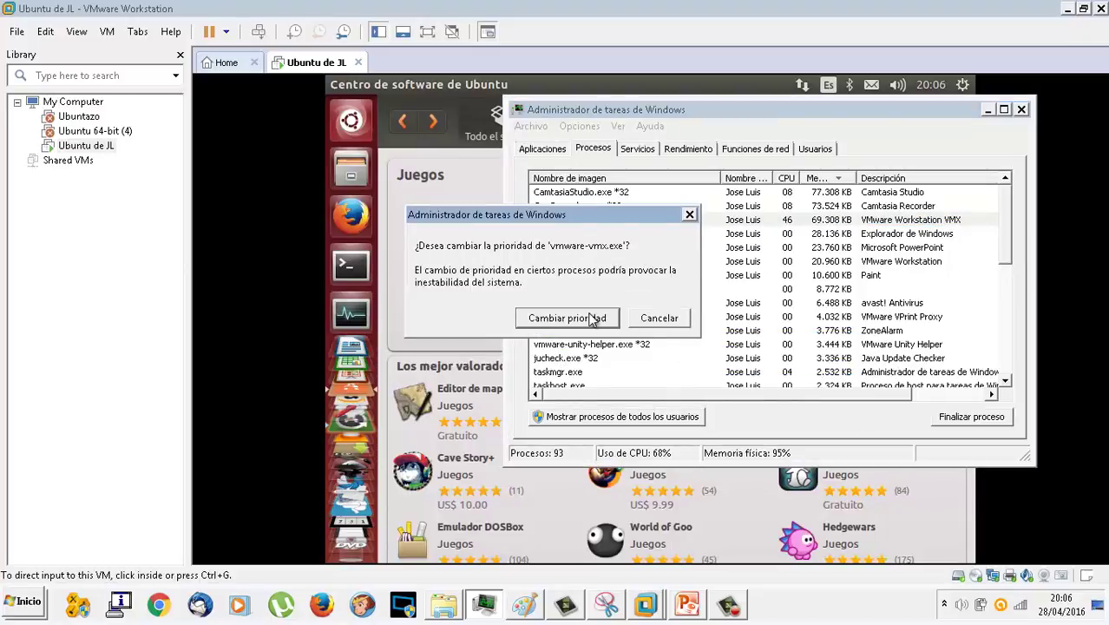
left_click(568, 319)
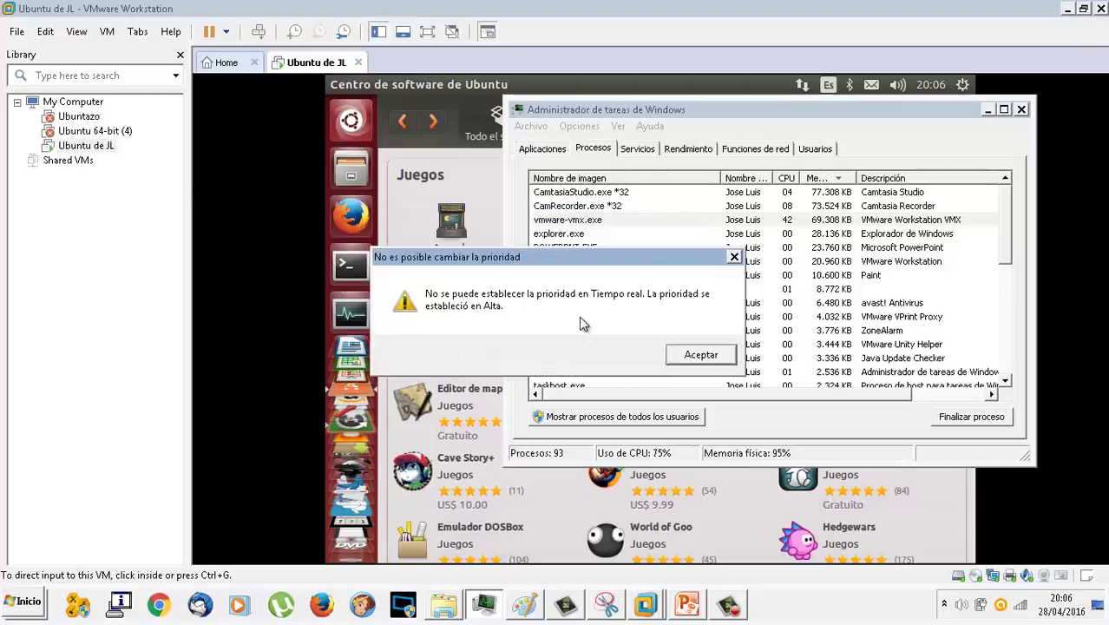
left_click(699, 357)
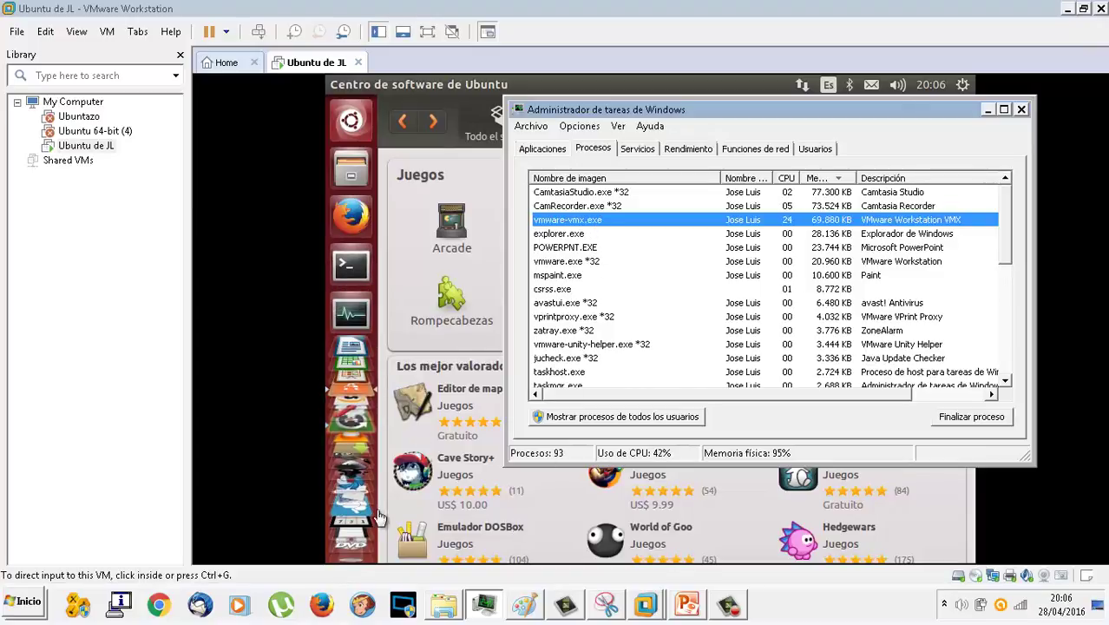
left_click(988, 110)
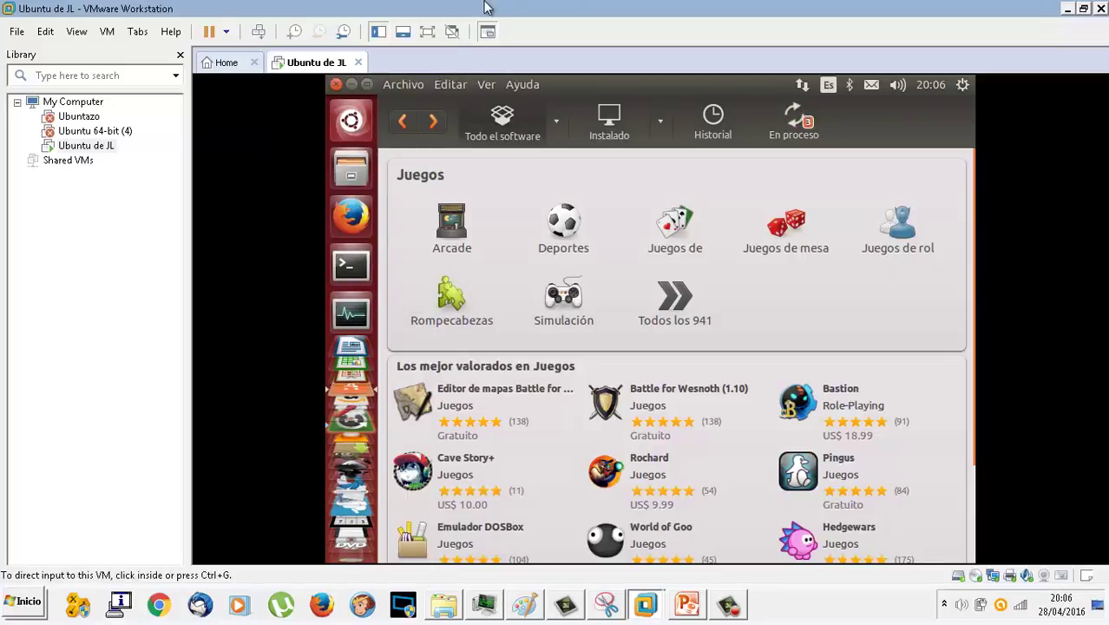
Step: Restore Camtasia Studio, switch back to the Windows Task Manager and change the priority of vmware-vmx.exe again
left_click(566, 608)
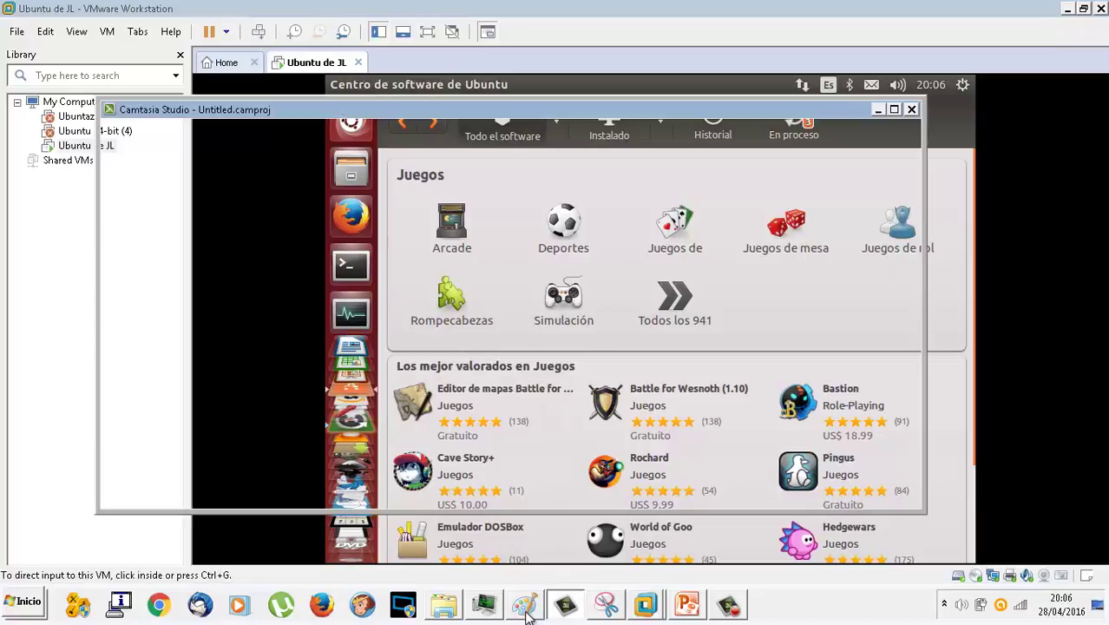
left_click(491, 606)
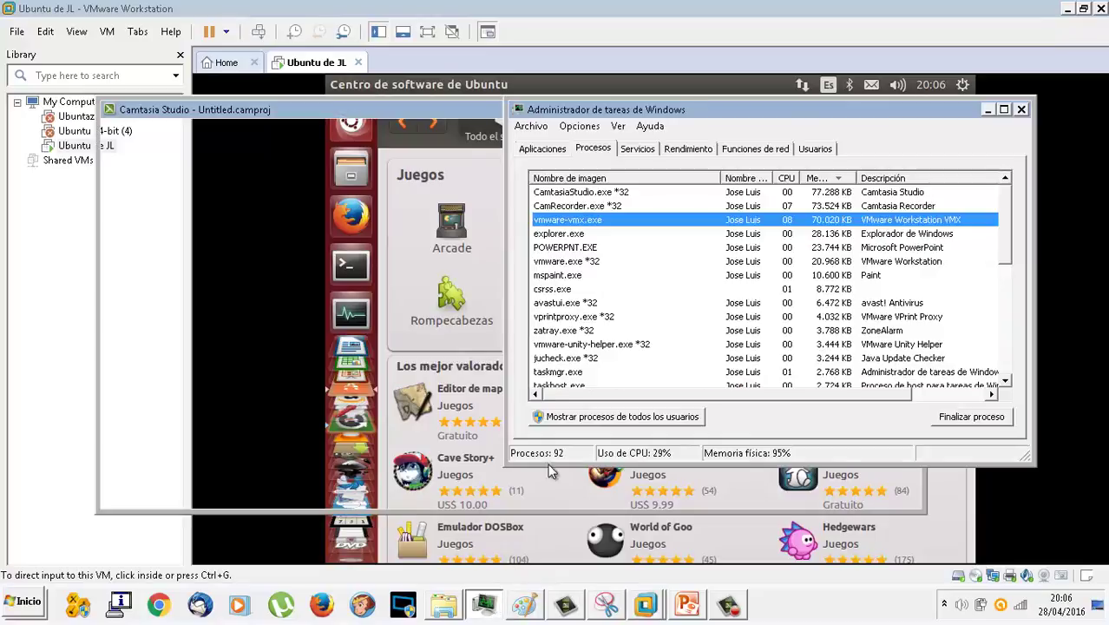
right_click(692, 223)
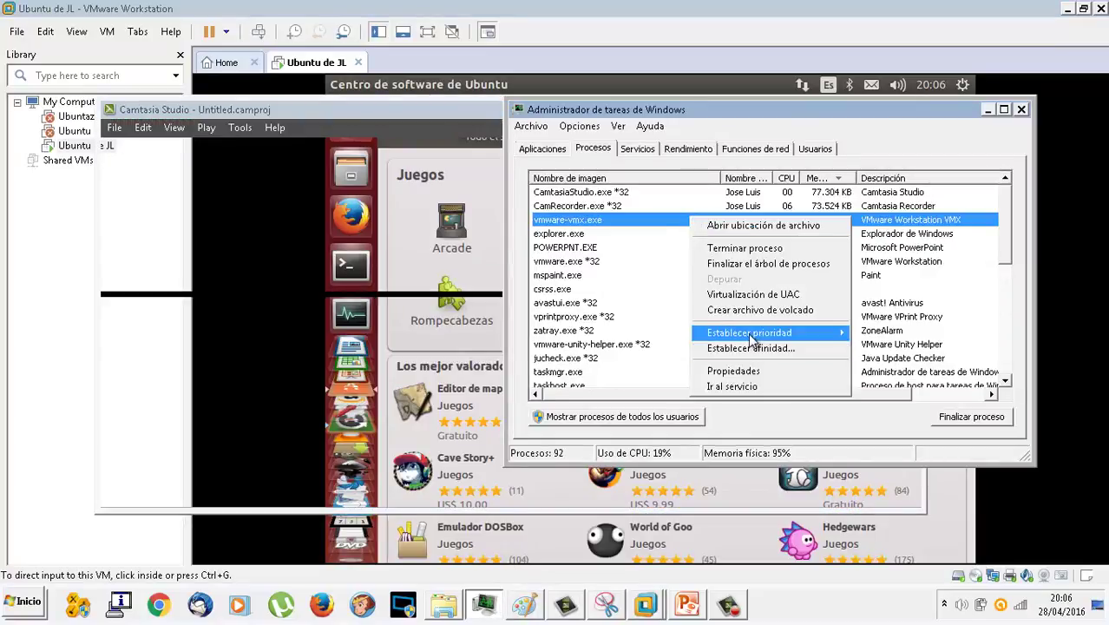
mouse_move(754, 333)
left_click(873, 347)
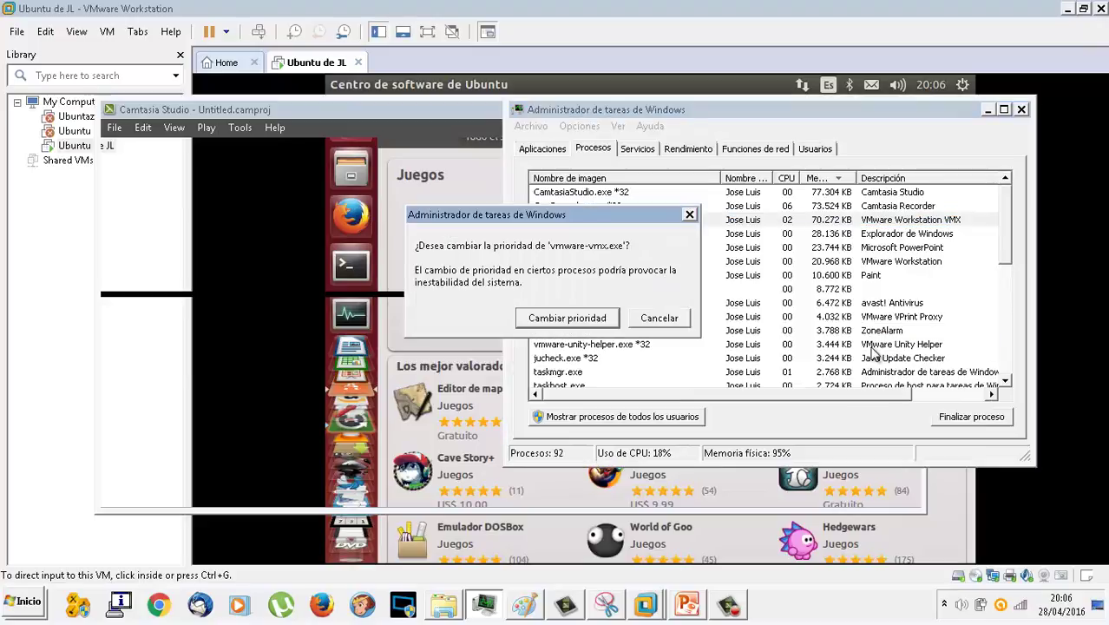
left_click(605, 324)
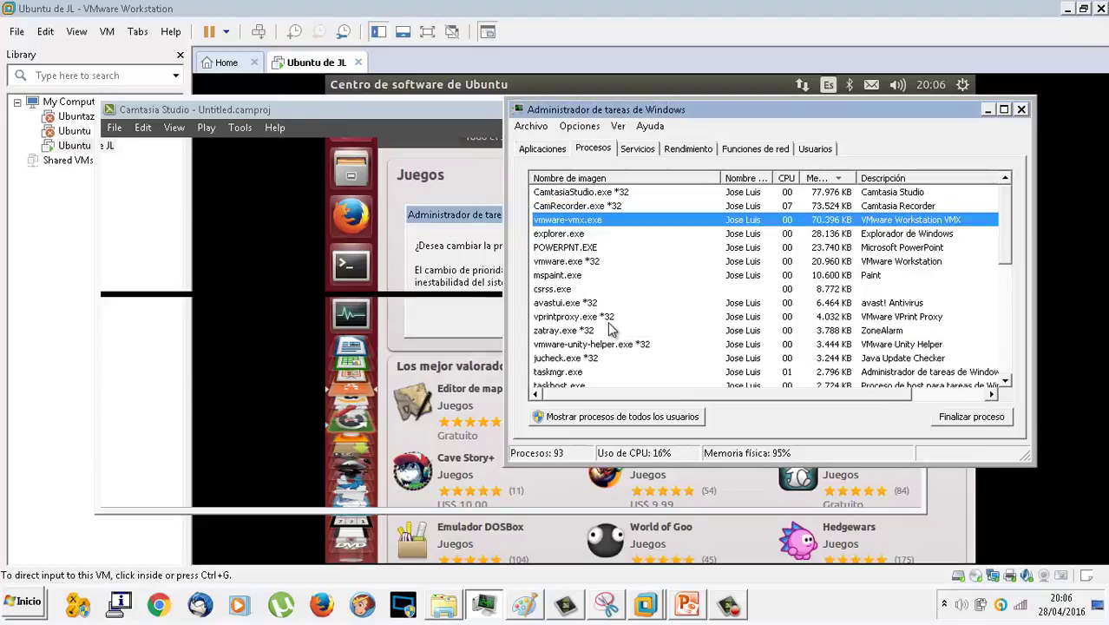
Step: Try to end the ZoneAlarm process zatray.exe in the Windows Task Manager
left_click(620, 333)
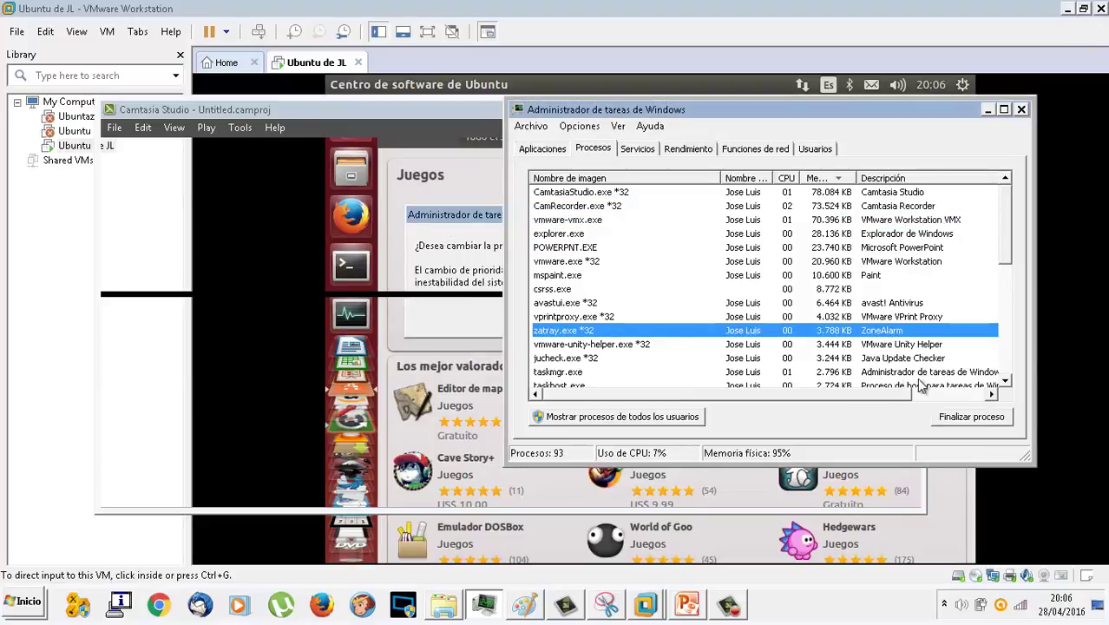
left_click(968, 418)
left_click(595, 331)
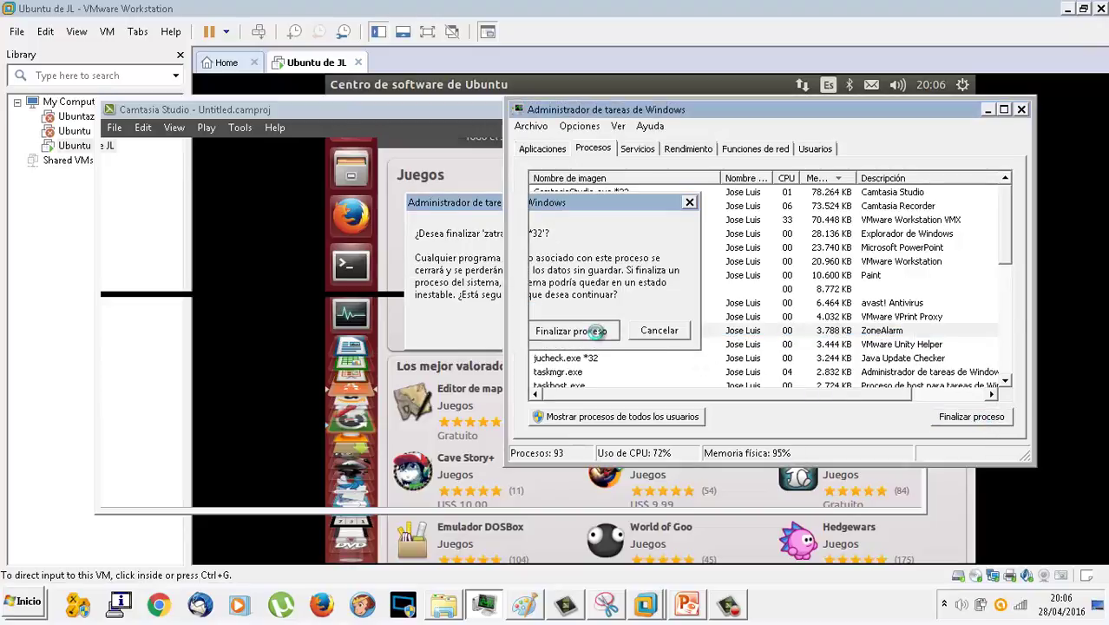
left_click(634, 360)
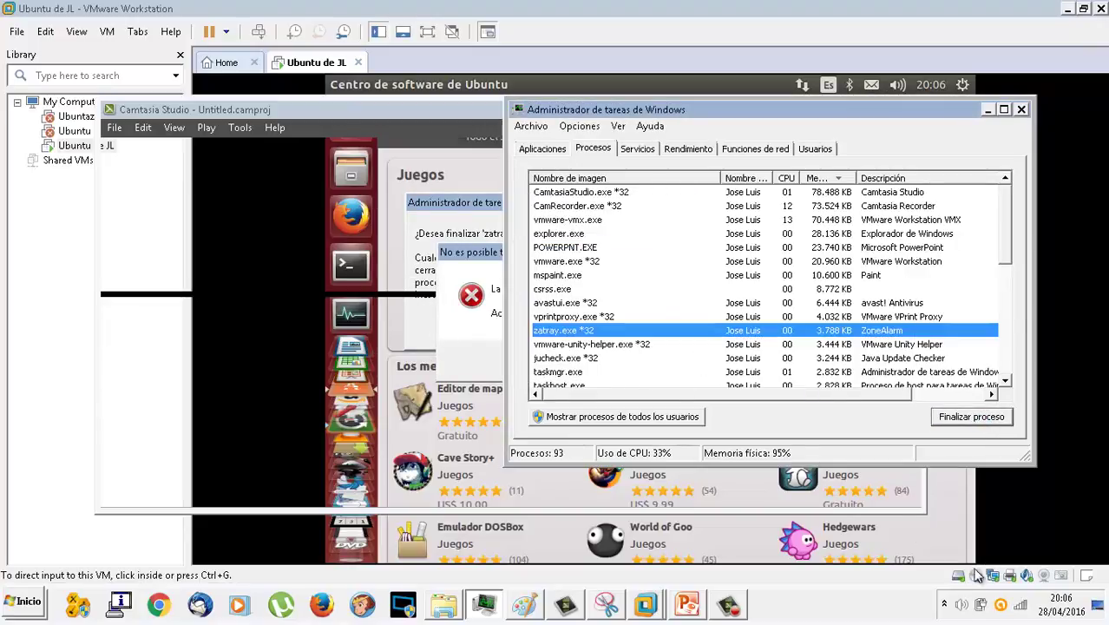
Step: Exit ZoneAlarm from the Windows notification area and confirm closing it
left_click(945, 603)
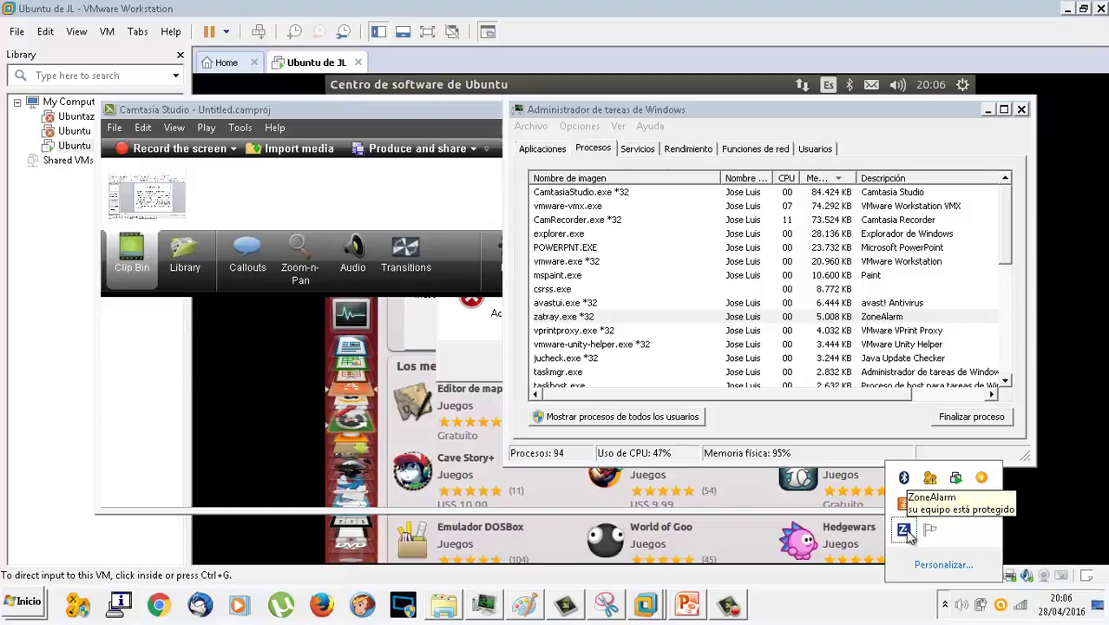
right_click(906, 533)
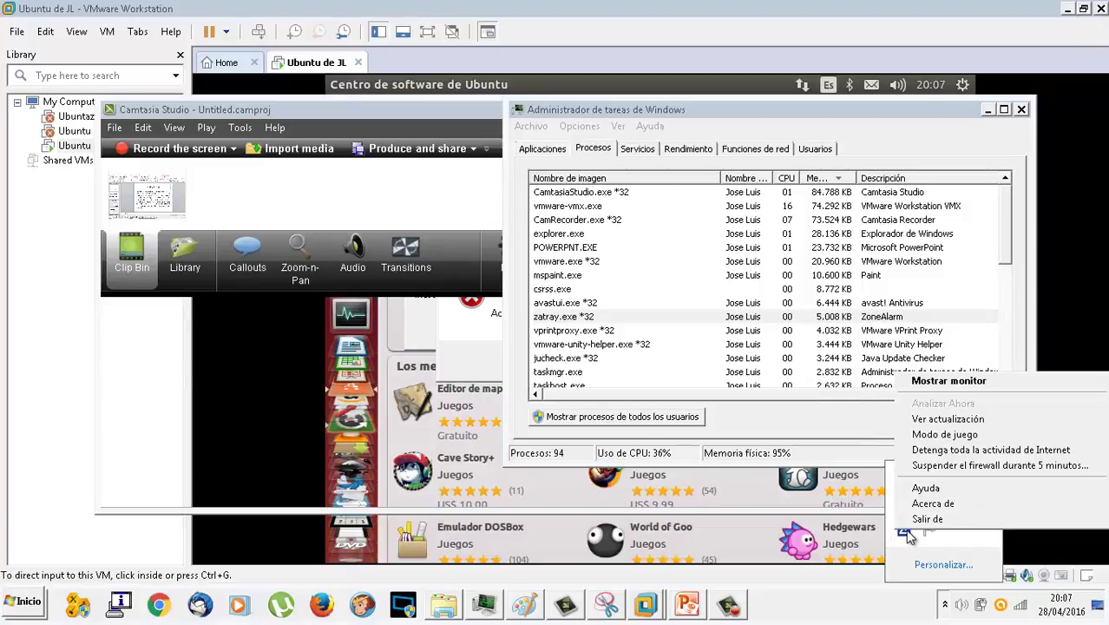
key("Escape")
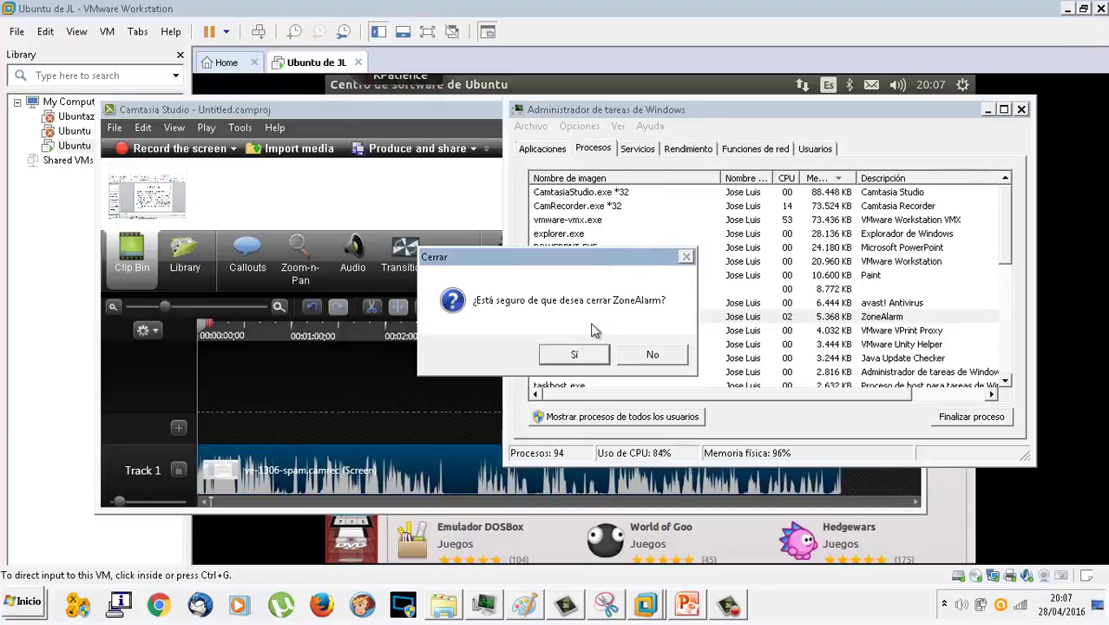
left_click(580, 352)
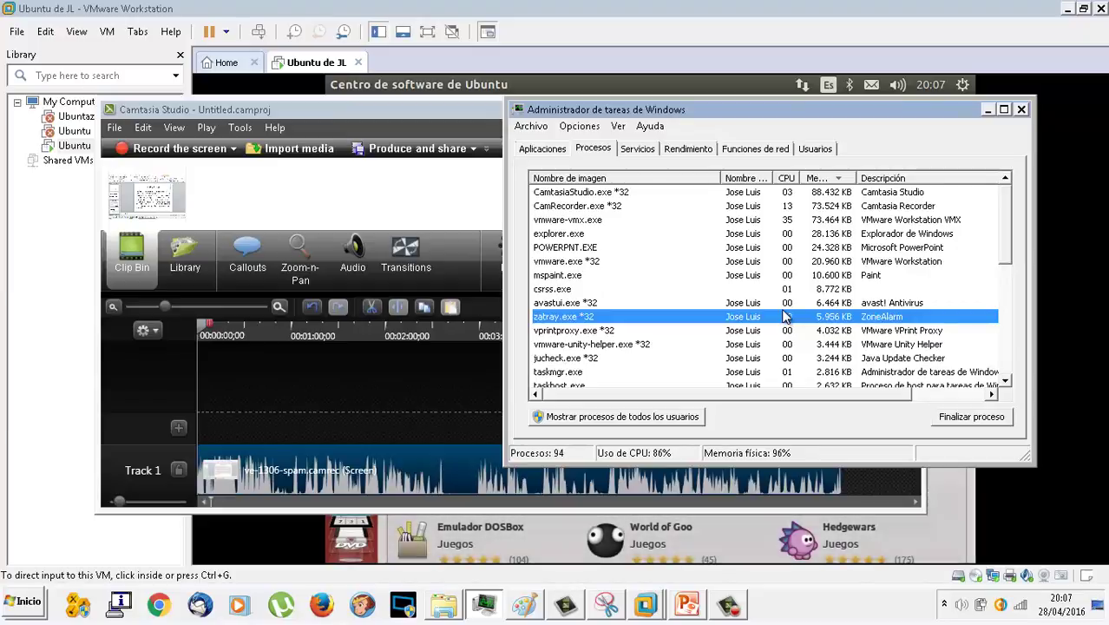
Step: Minimize Camtasia Studio and switch back to the Ubuntu virtual machine in VMware Workstation
left_click(478, 110)
left_click(876, 111)
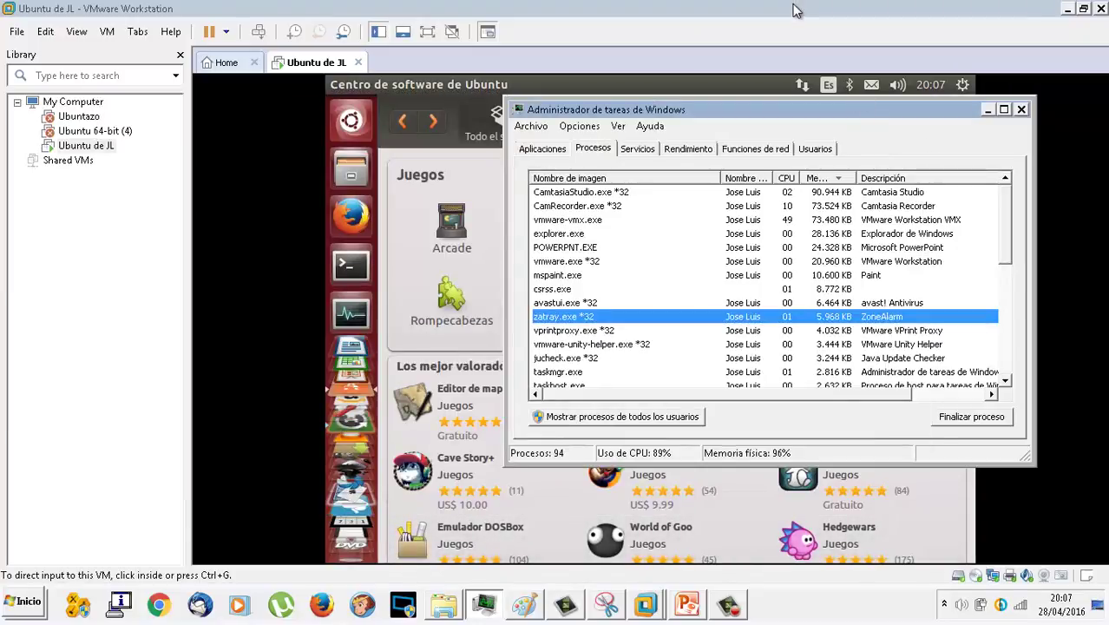
left_click(799, 10)
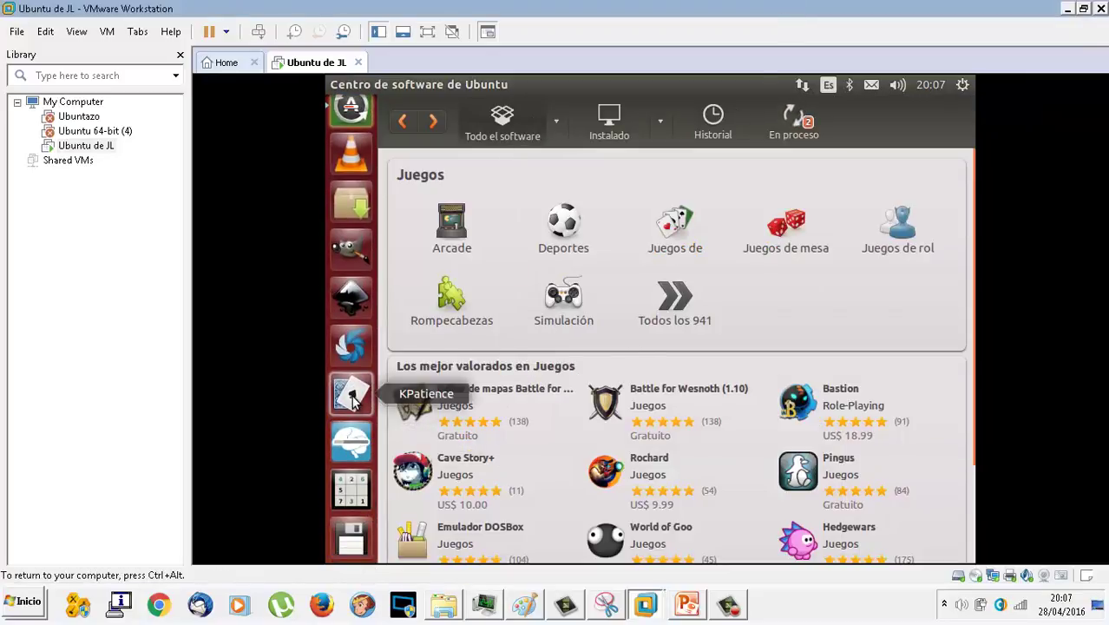
Step: Launch the installed KPatience card game from the Ubuntu launcher
left_click(352, 397)
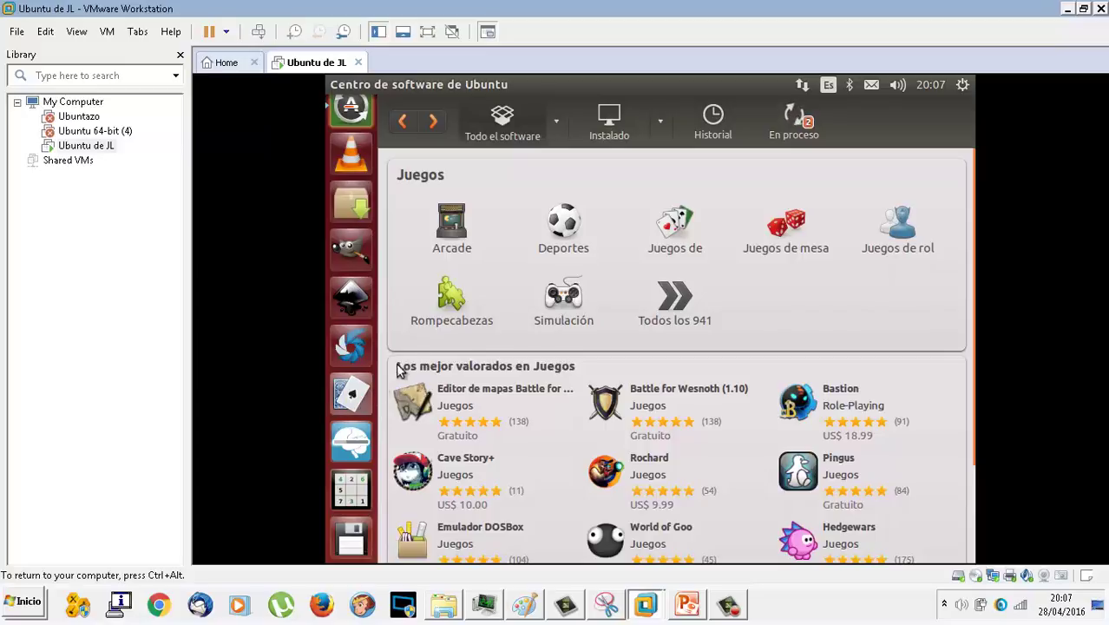
scroll(347, 468, "up", 5)
scroll(359, 529, "down", 3)
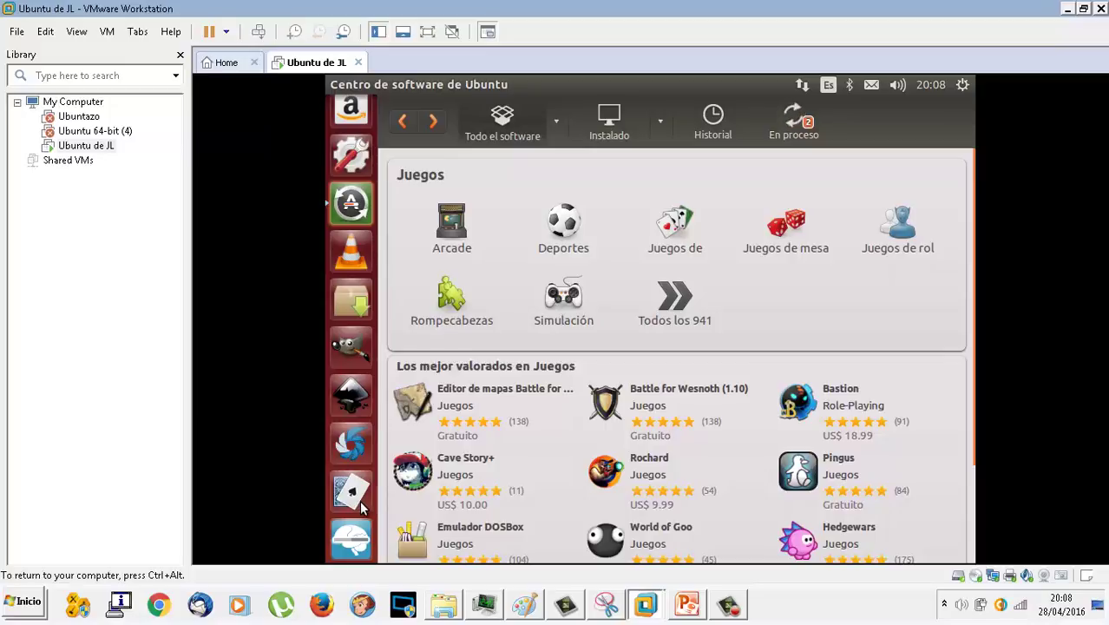
left_click(367, 499)
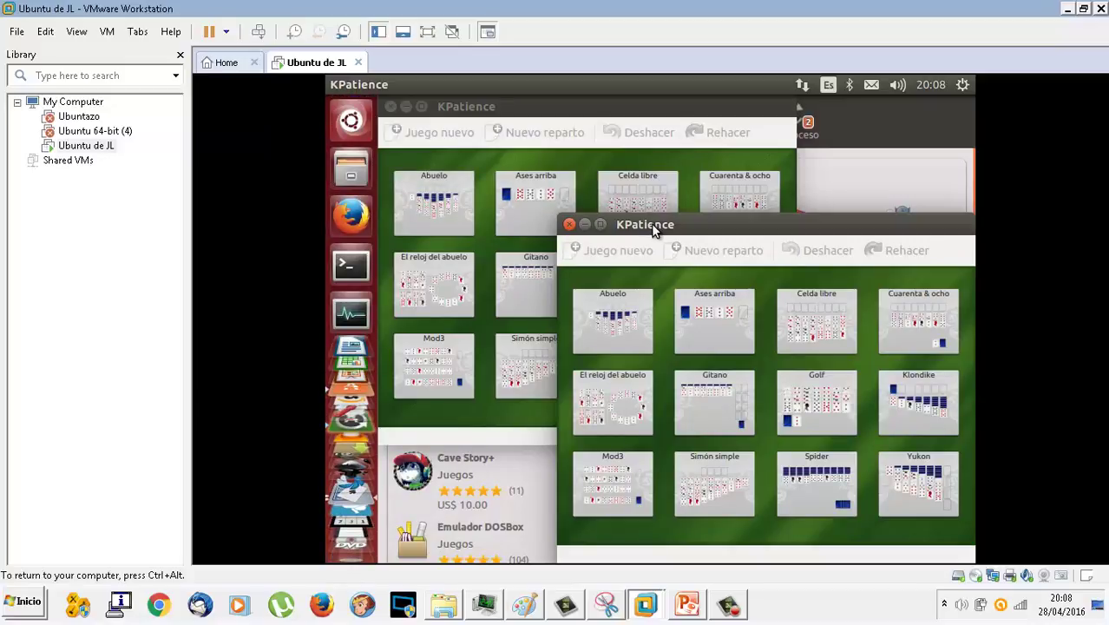
Step: Close the duplicate KPatience window and start a Spider game in the remaining one
left_click(569, 224)
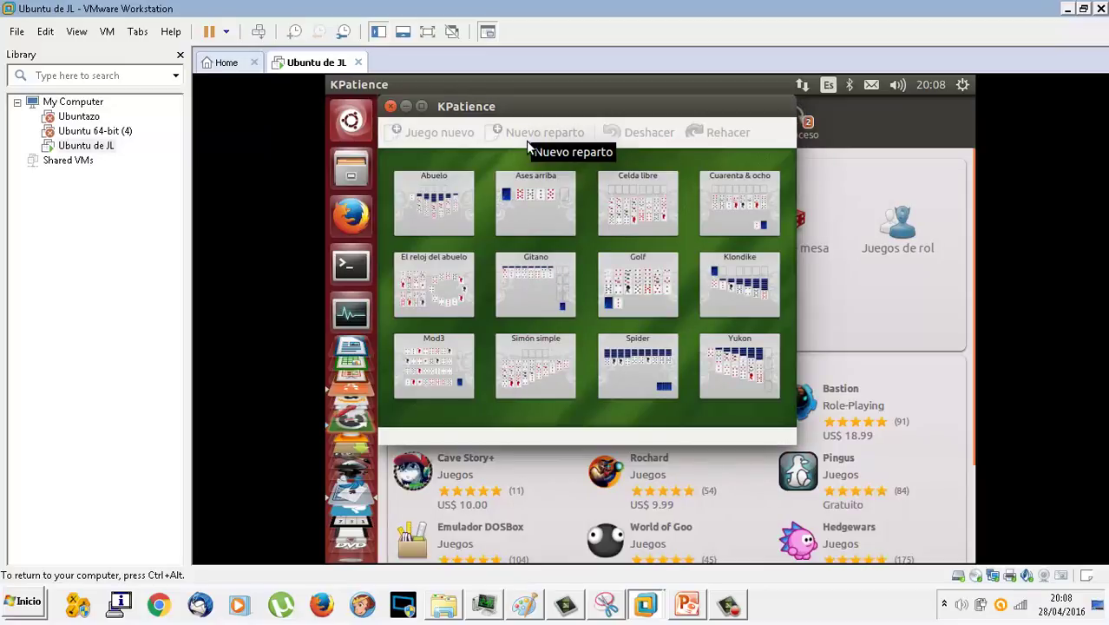
left_click(631, 356)
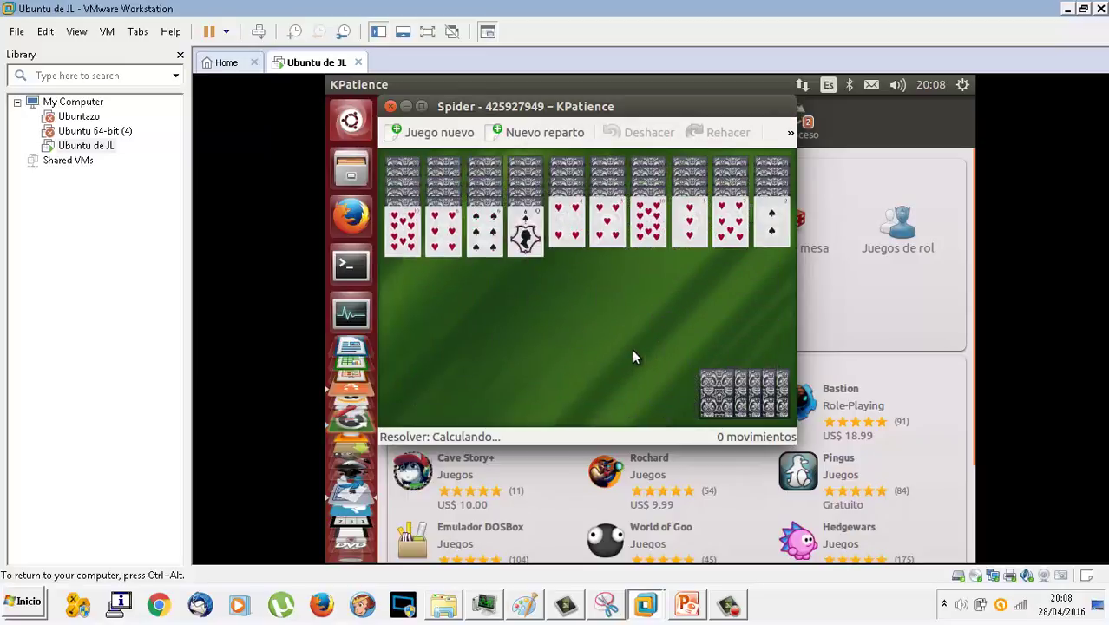
Step: Maximize the KPatience window, and move the 2 of spades onto the 3 of hearts and the 5 of hearts onto the 6 of spades
double_click(656, 105)
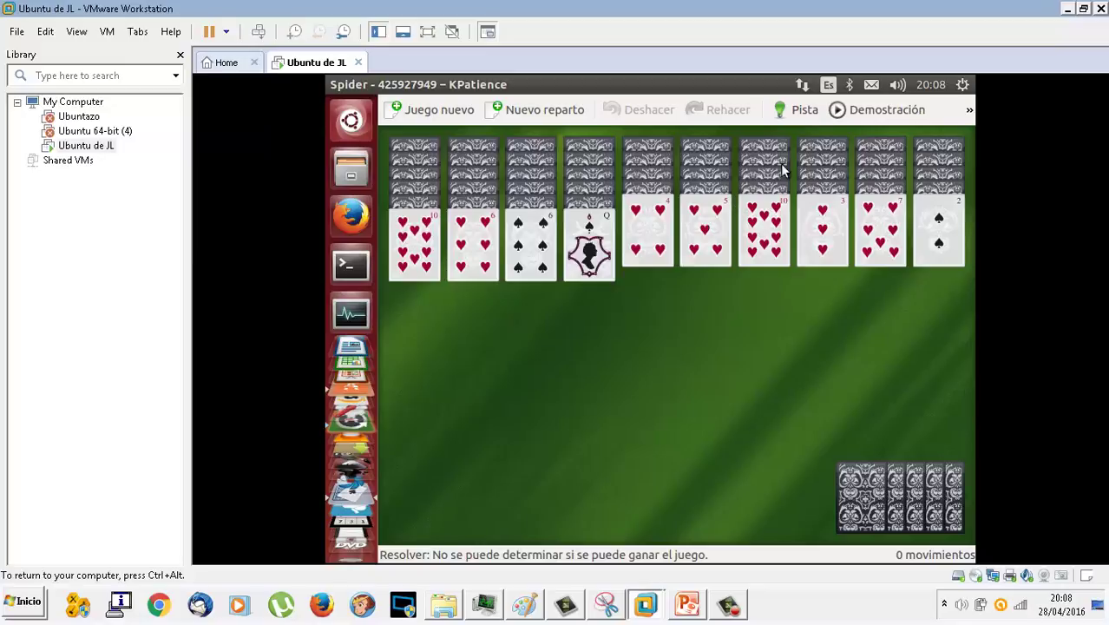
left_click(936, 246)
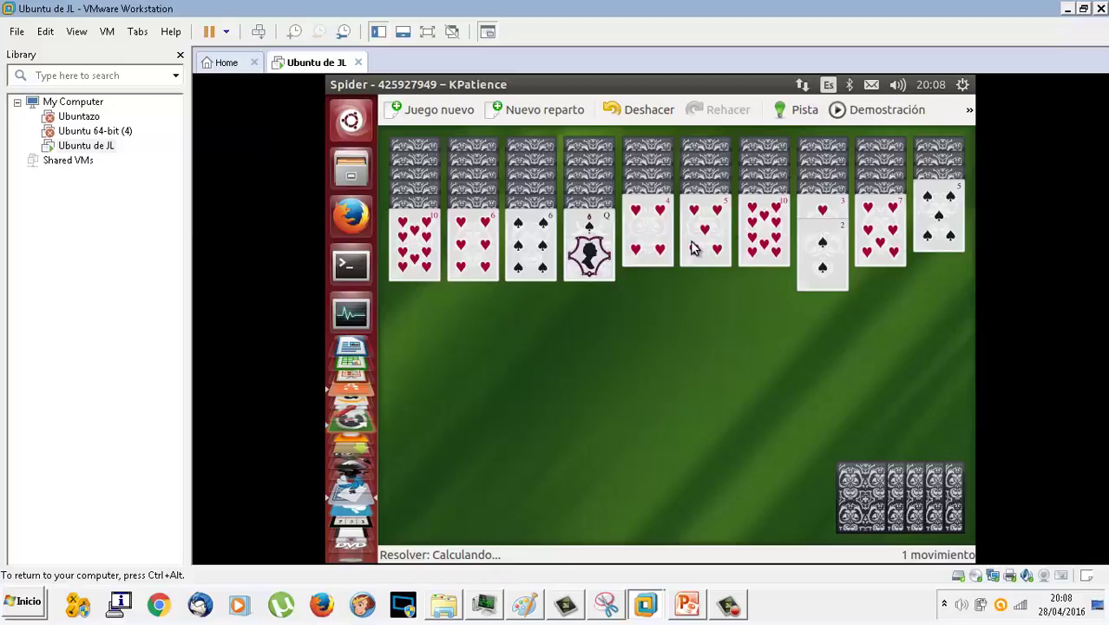
left_click_drag(692, 247, 559, 265)
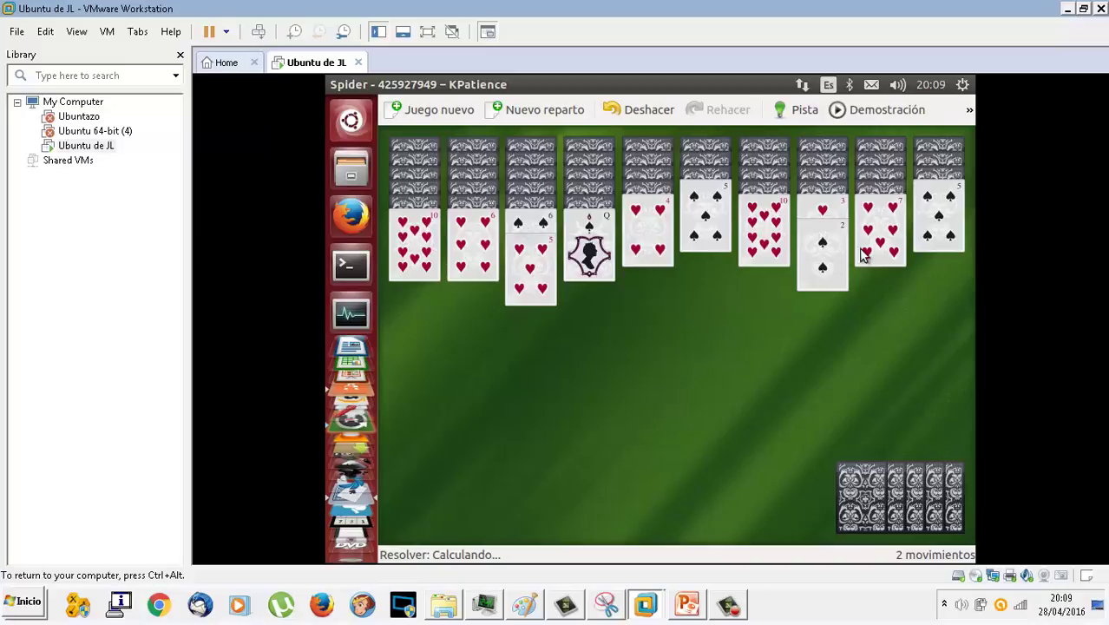
Step: Move the 4 of hearts onto the 5 of spades and the 4 of spades onto the 5 of hearts
mouse_move(899, 224)
left_mouse_down()
mouse_move(737, 245)
mouse_move(895, 236)
left_mouse_up()
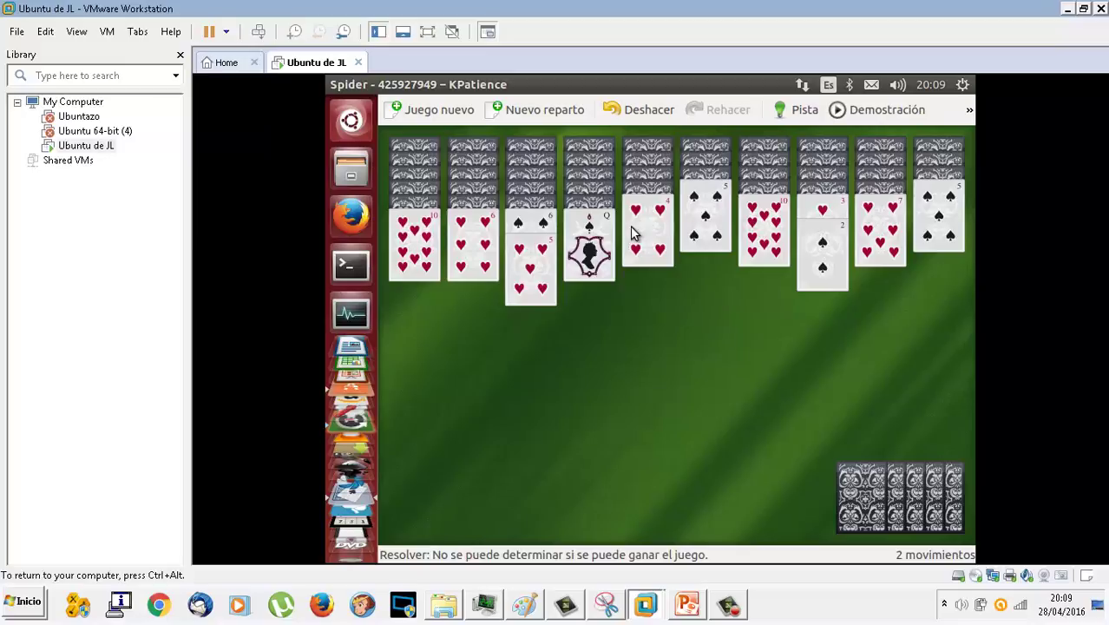
left_click_drag(667, 236, 718, 234)
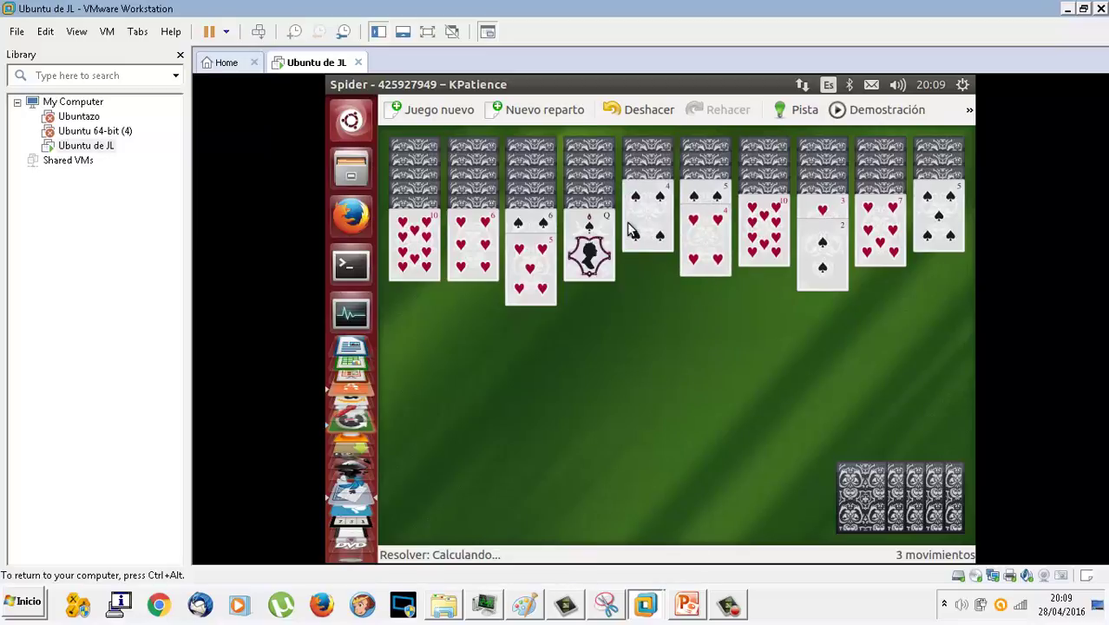
left_click_drag(821, 234, 649, 248)
left_click_drag(661, 209, 525, 291)
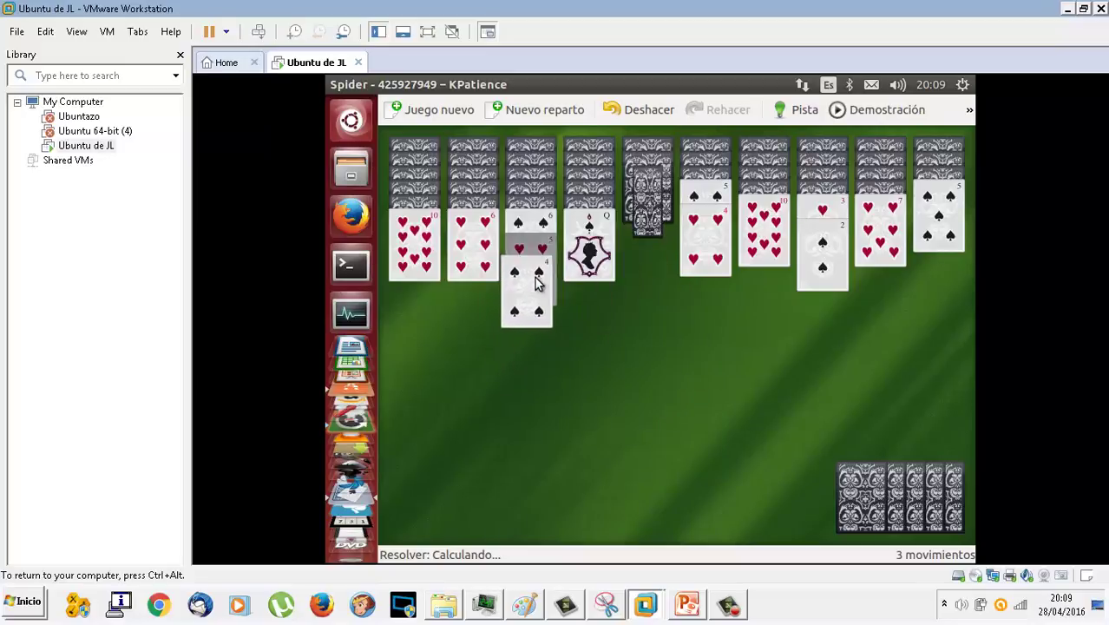
Step: Try to move the 3 of hearts with its 2 of spades, and request a hint for the possible moves
left_click(804, 210)
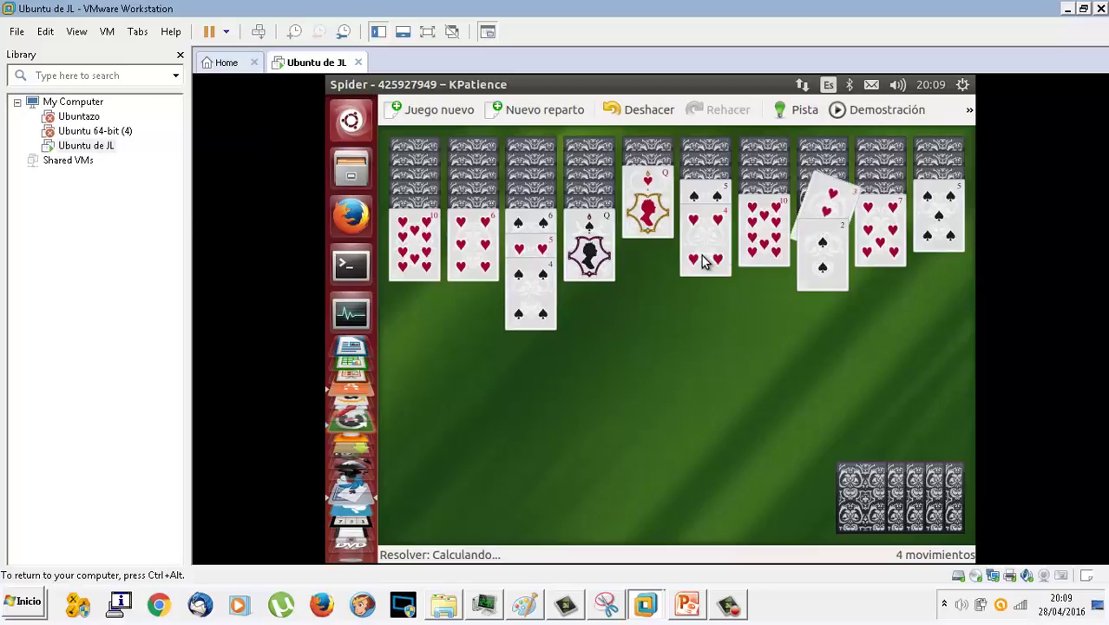
left_click(802, 211)
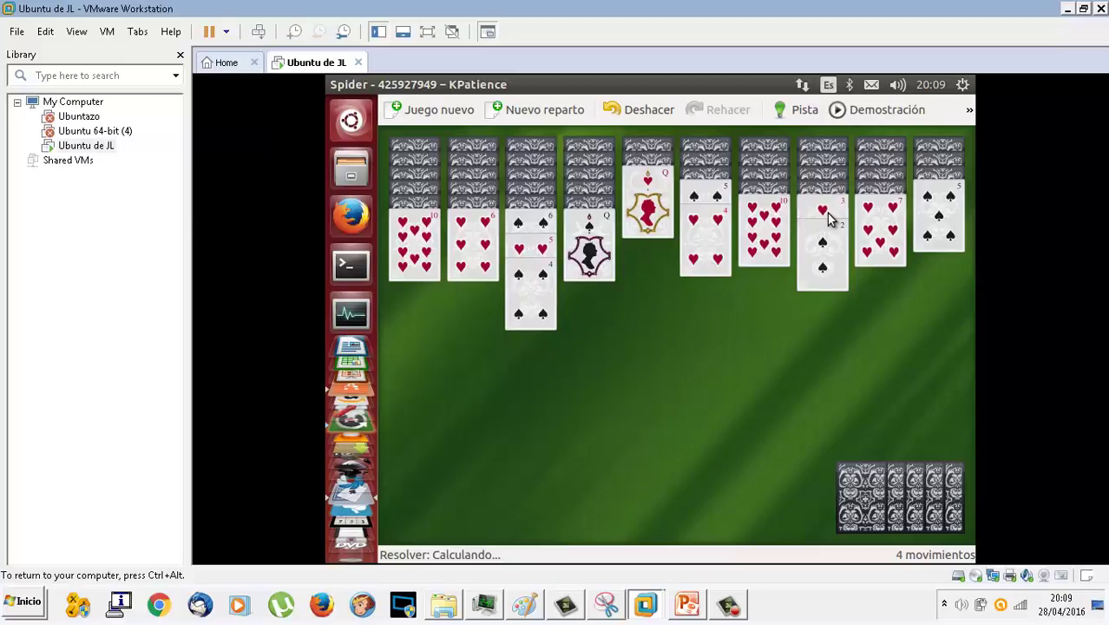
left_click(801, 111)
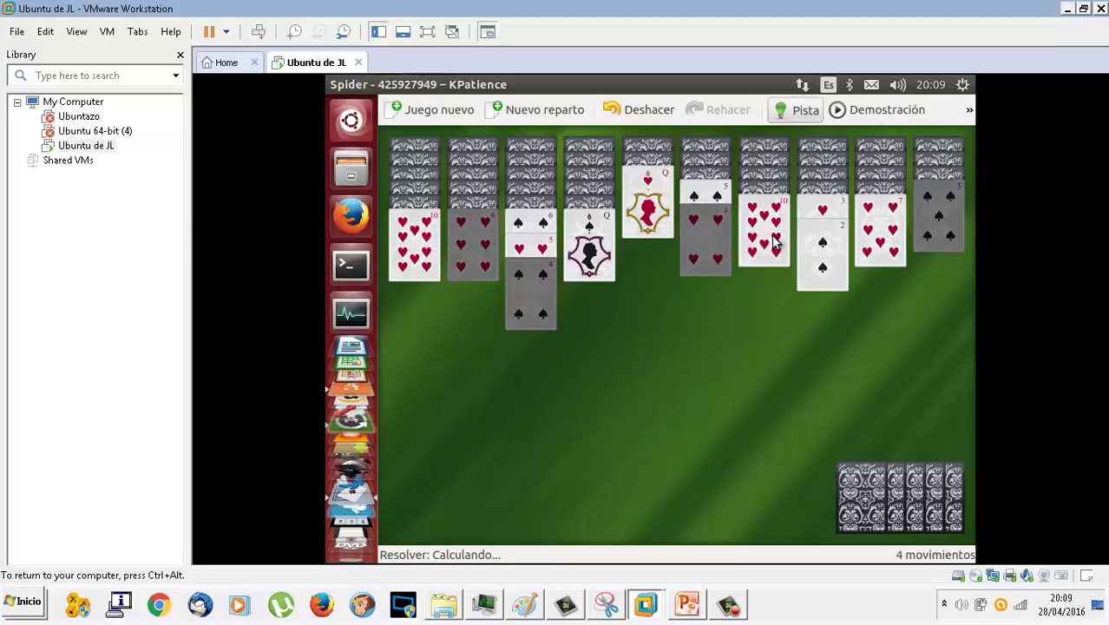
mouse_move(877, 230)
left_mouse_down()
mouse_move(743, 234)
mouse_move(872, 246)
left_mouse_up()
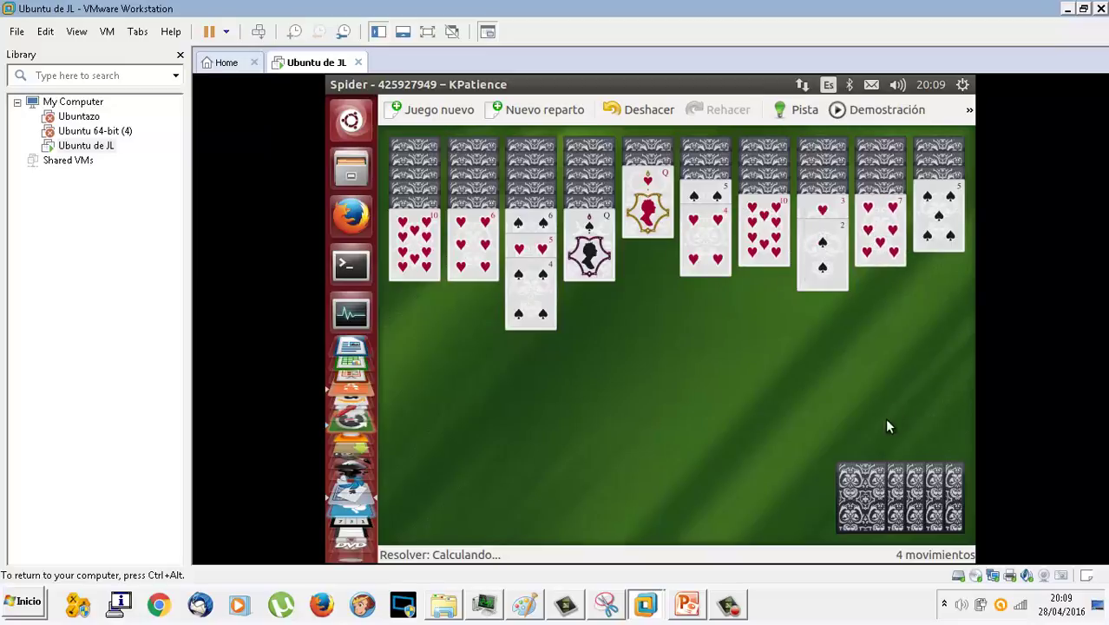
Step: Deal a new row of cards from the stock onto the Spider columns and close the KPatience game
left_click(860, 486)
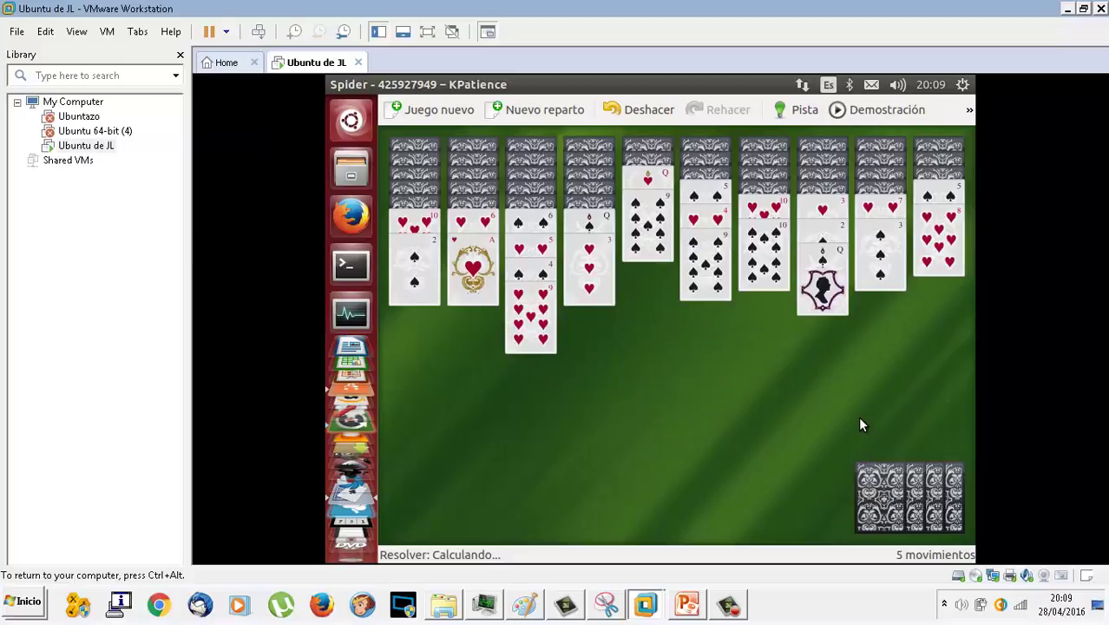
mouse_move(390, 86)
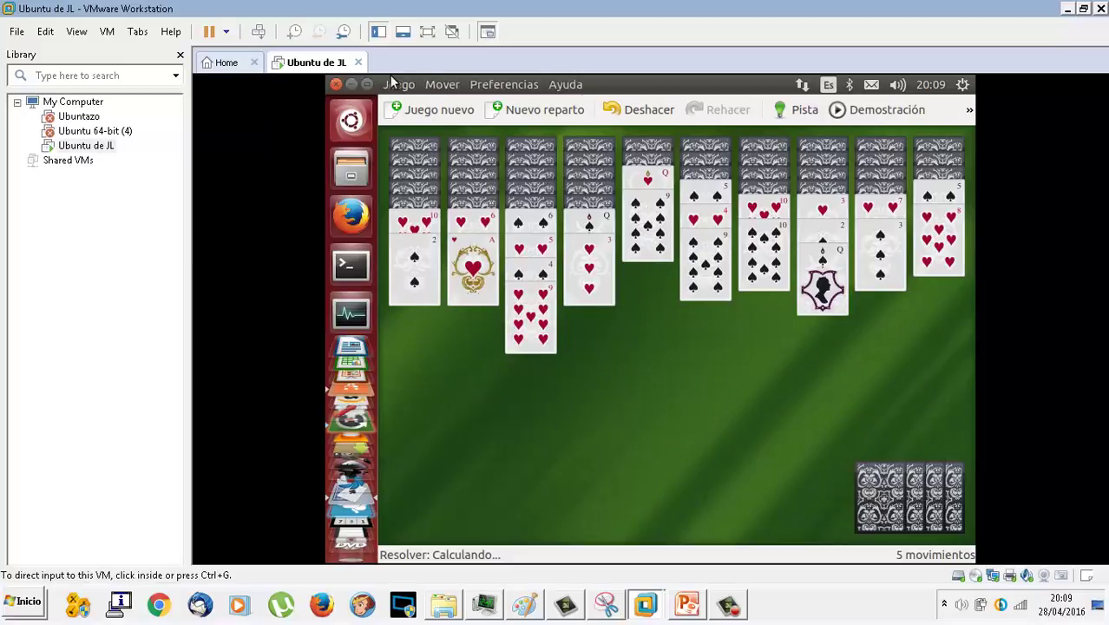
left_click(337, 85)
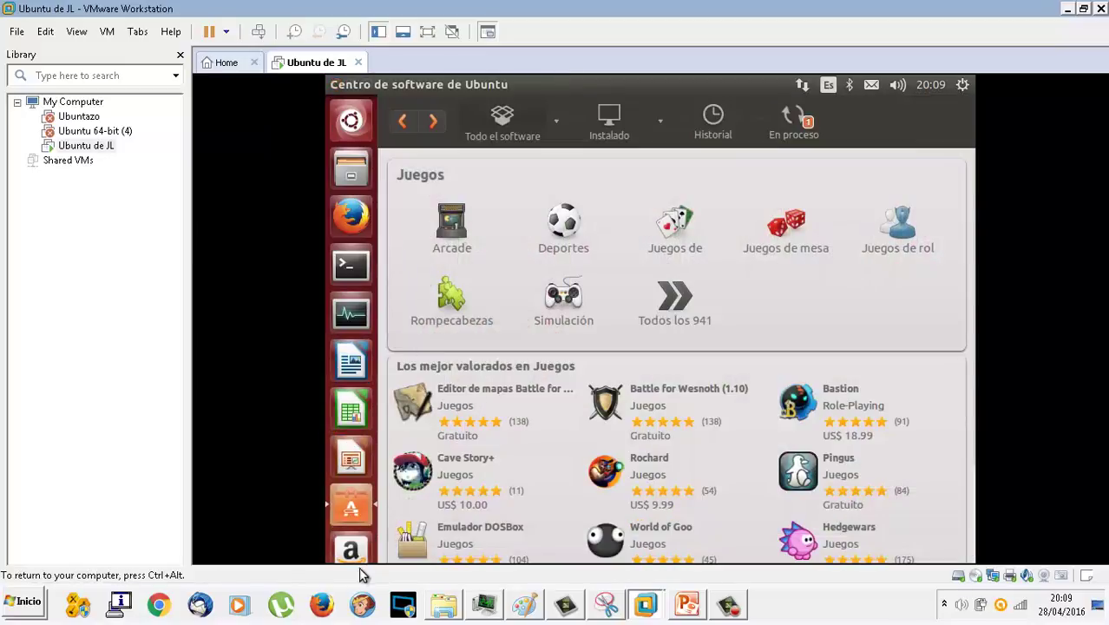